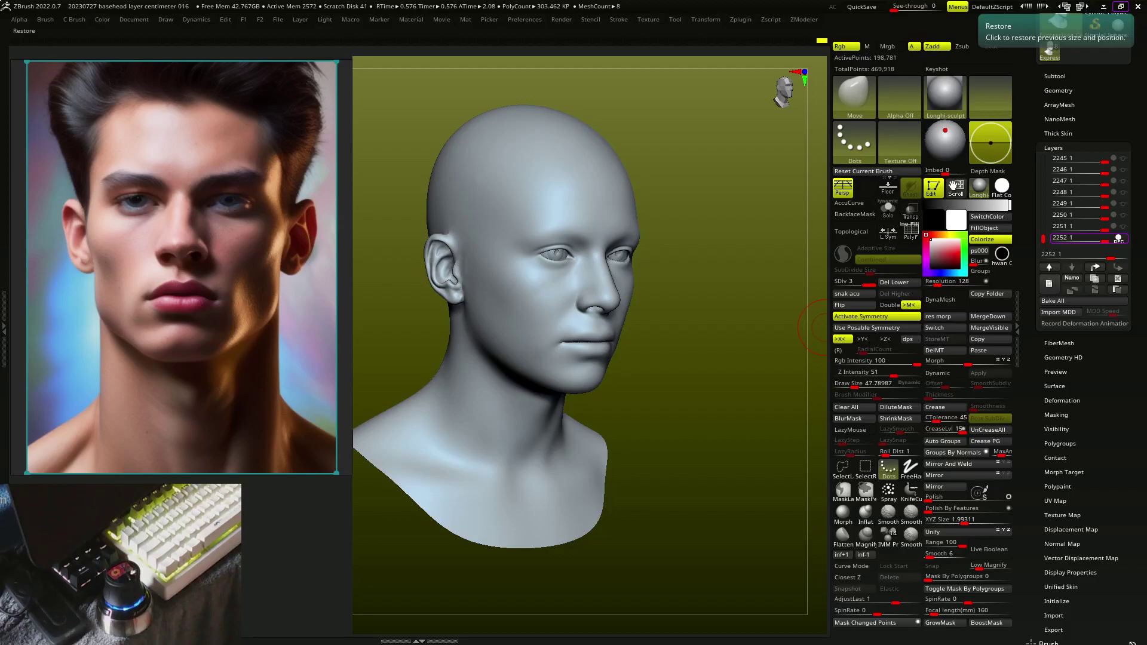
Turn the head front-on, reselect the Expressions subtool and drop it to SDiv 1
left_click_drag(815, 328, 709, 353, "shift")
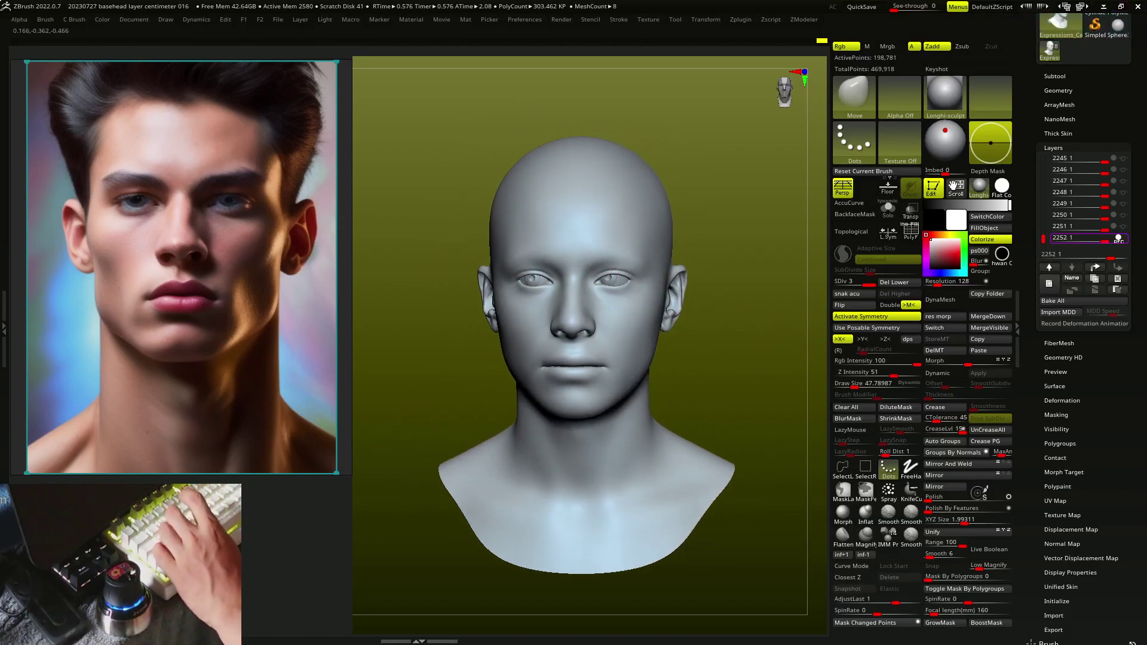
key("alt+Down")
key("w")
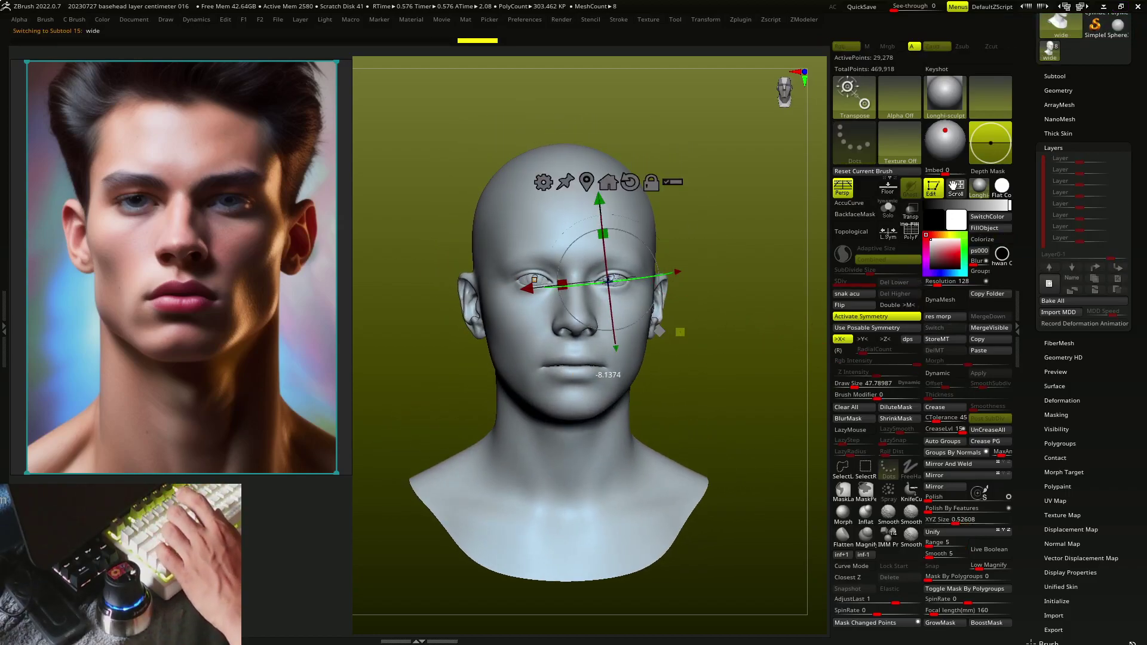
key("q")
left_click(615, 269, "alt")
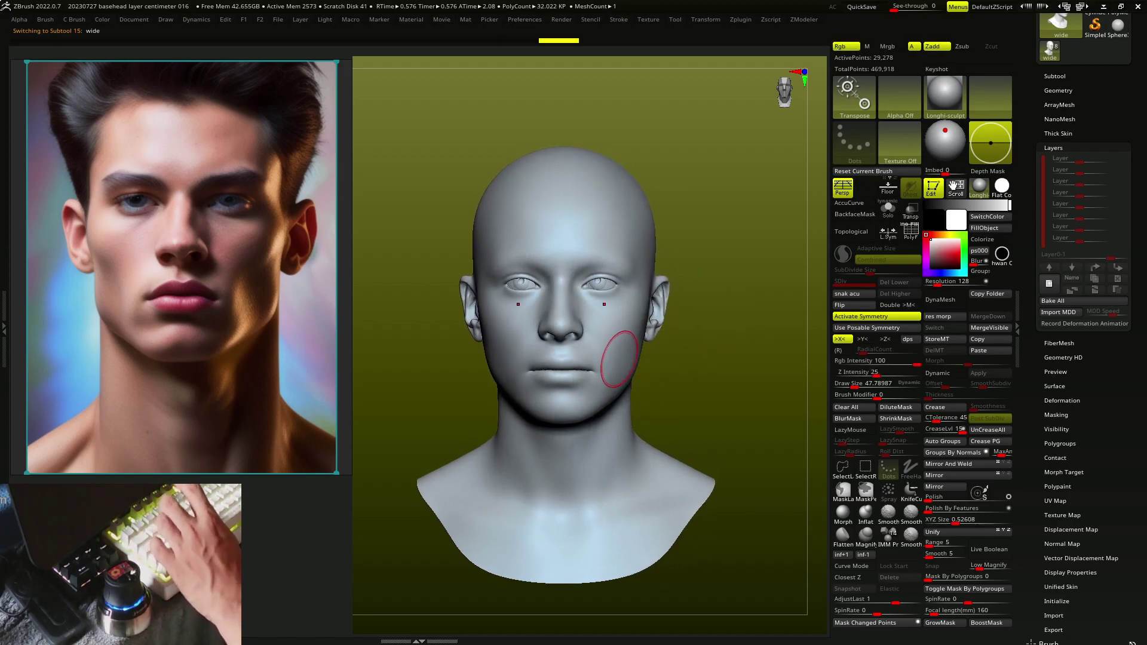
key("shift+d")
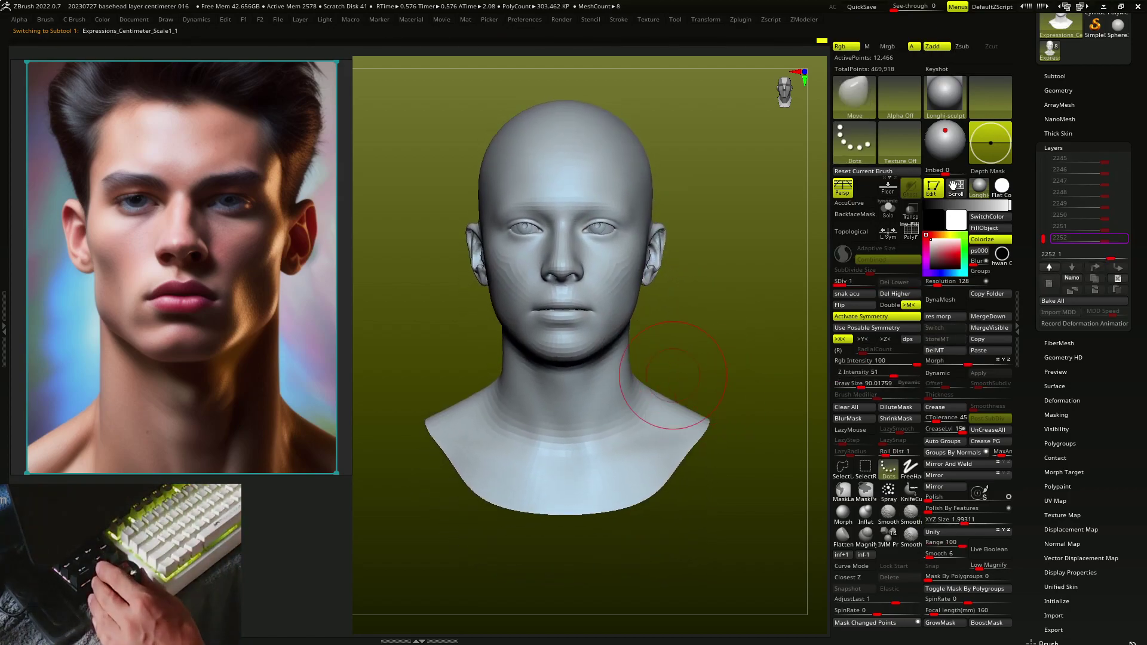
Resize the Move brush and push the jaw and cheeks wider from profile and front views
key("f")
key("s")
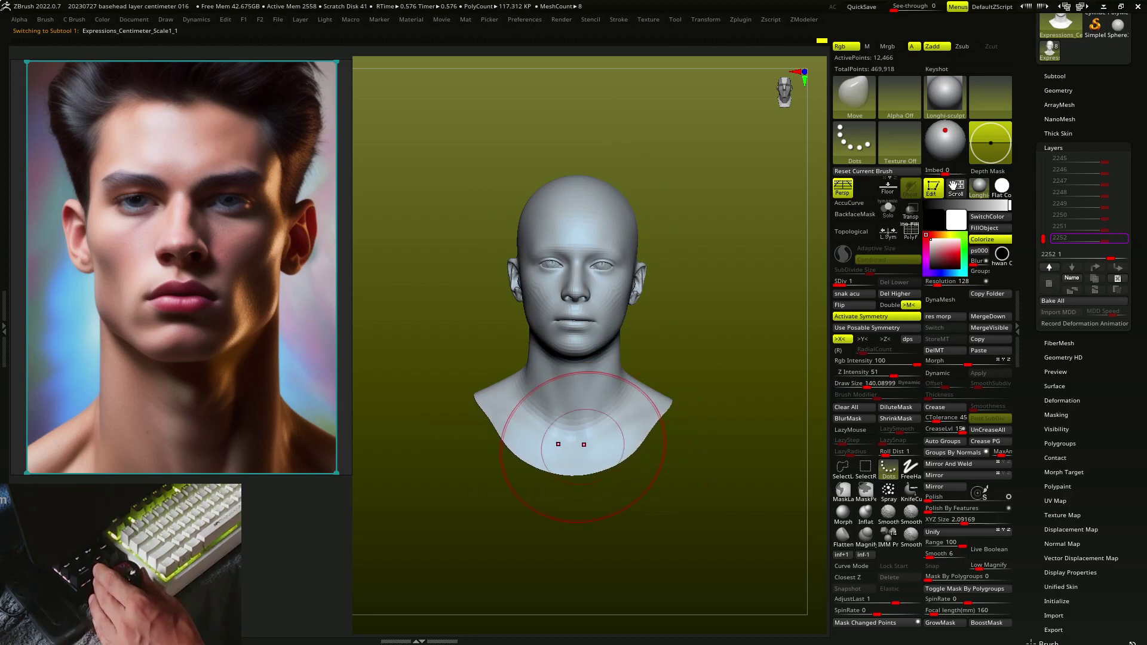
right_click_drag(607, 391, 568, 401)
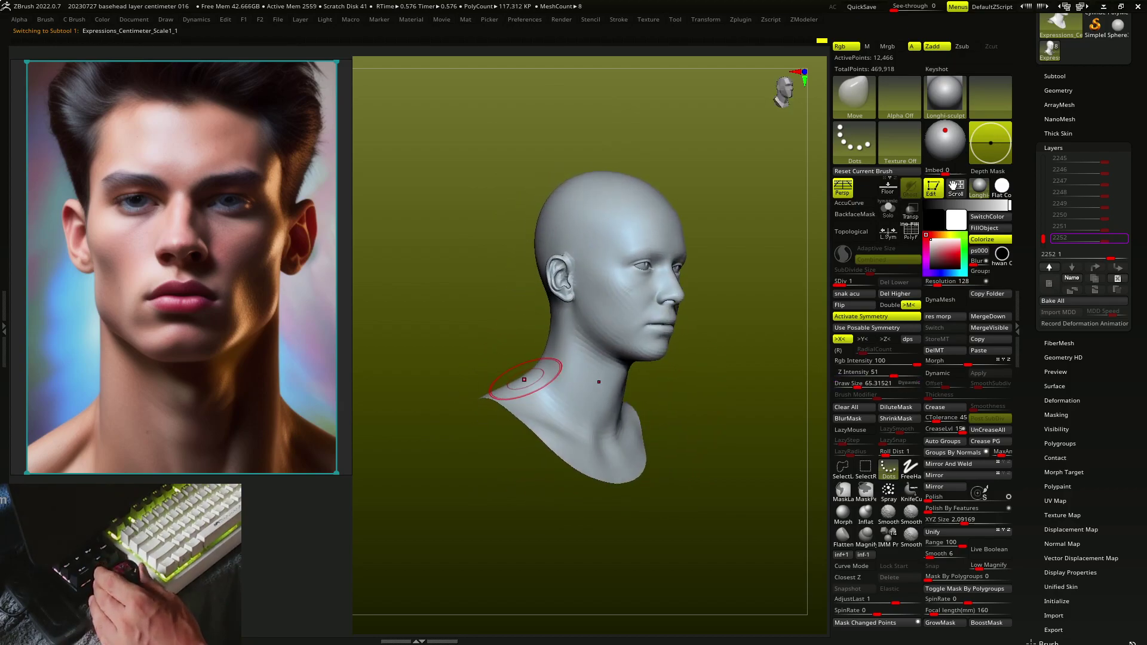
mouse_move(556, 346)
right_mouse_down()
mouse_move(589, 358)
mouse_move(561, 302)
mouse_move(583, 314)
mouse_move(643, 303)
mouse_move(616, 239)
mouse_move(594, 315)
mouse_move(604, 282)
mouse_move(522, 295)
mouse_move(574, 300)
mouse_move(603, 239)
mouse_move(628, 256)
mouse_move(615, 256)
mouse_move(641, 256)
mouse_move(624, 332)
mouse_move(610, 304)
mouse_move(627, 325)
mouse_move(611, 342)
right_mouse_up()
key("s")
key("s")
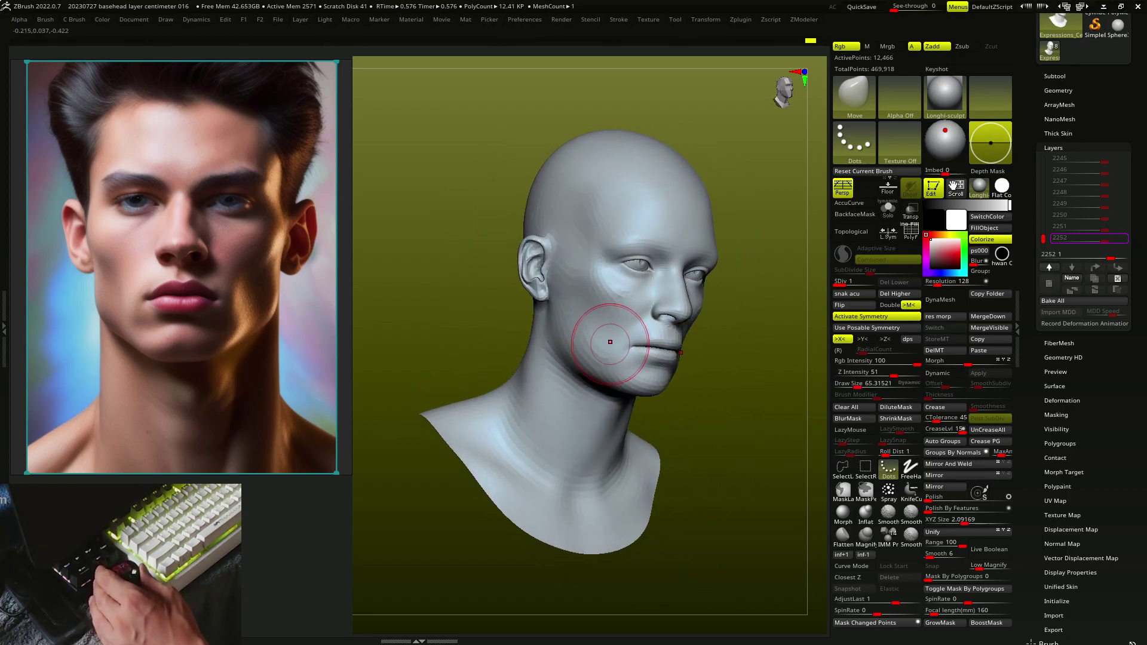
Lengthen the face, strengthen the jawline and heavy up the brow using an enlarged Move brush
right_click_drag(668, 312, 640, 316)
mouse_move(650, 372)
right_mouse_down()
mouse_move(616, 367)
mouse_move(624, 383)
mouse_move(640, 358)
mouse_move(646, 367)
mouse_move(615, 359)
mouse_move(654, 392)
mouse_move(610, 383)
mouse_move(586, 342)
mouse_move(546, 348)
mouse_move(610, 299)
mouse_move(643, 320)
mouse_move(620, 325)
mouse_move(622, 353)
mouse_move(615, 312)
mouse_move(597, 299)
mouse_move(663, 302)
right_mouse_up()
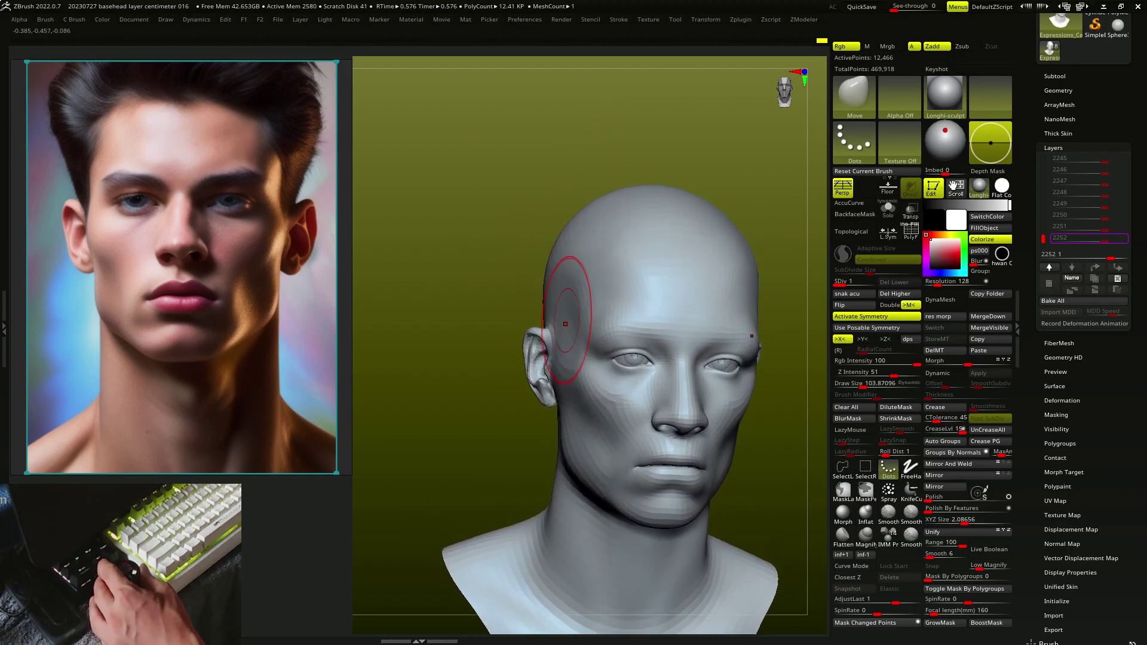
mouse_move(521, 340)
right_mouse_down("ctrl")
mouse_move(513, 372)
mouse_move(513, 334)
mouse_move(510, 377)
mouse_move(576, 384)
mouse_move(589, 487)
mouse_move(574, 402)
mouse_move(664, 382)
mouse_move(671, 397)
mouse_move(653, 412)
mouse_move(632, 407)
mouse_move(594, 451)
mouse_move(610, 440)
right_mouse_up("ctrl")
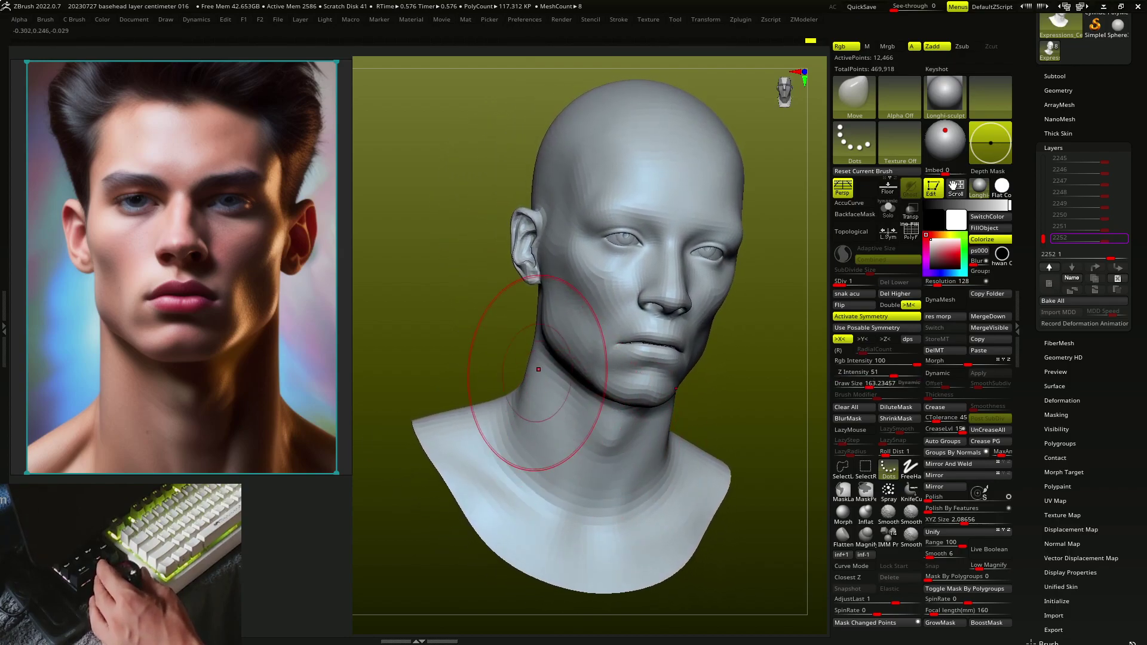
right_click_drag(513, 458, 502, 472)
key("s")
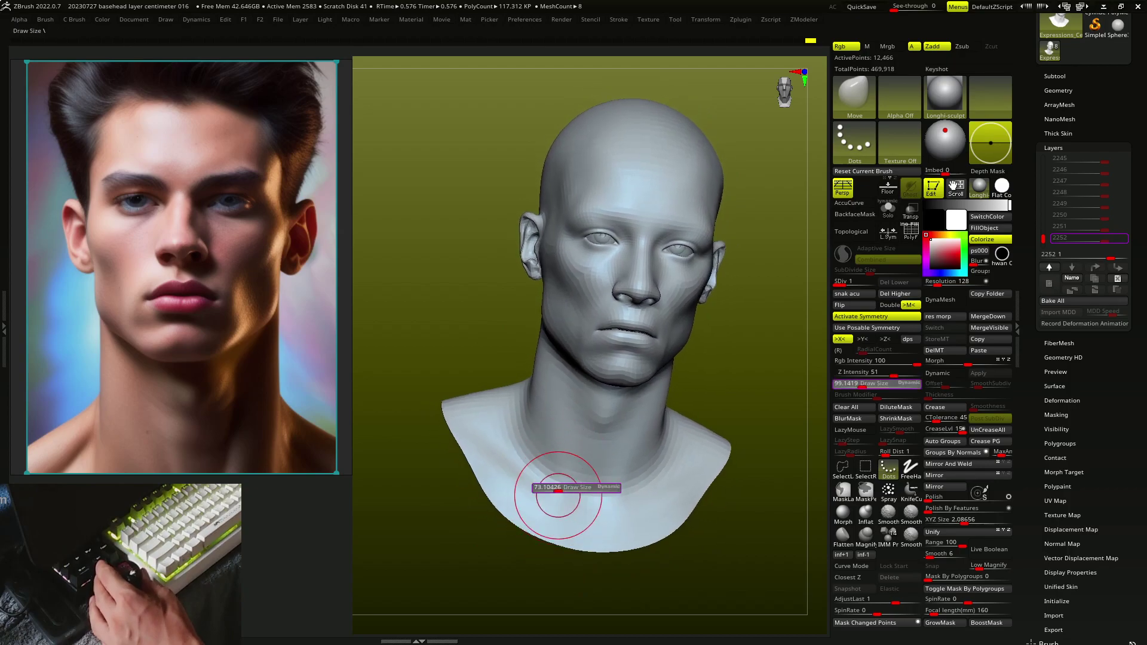
right_click_drag(583, 481, 578, 491)
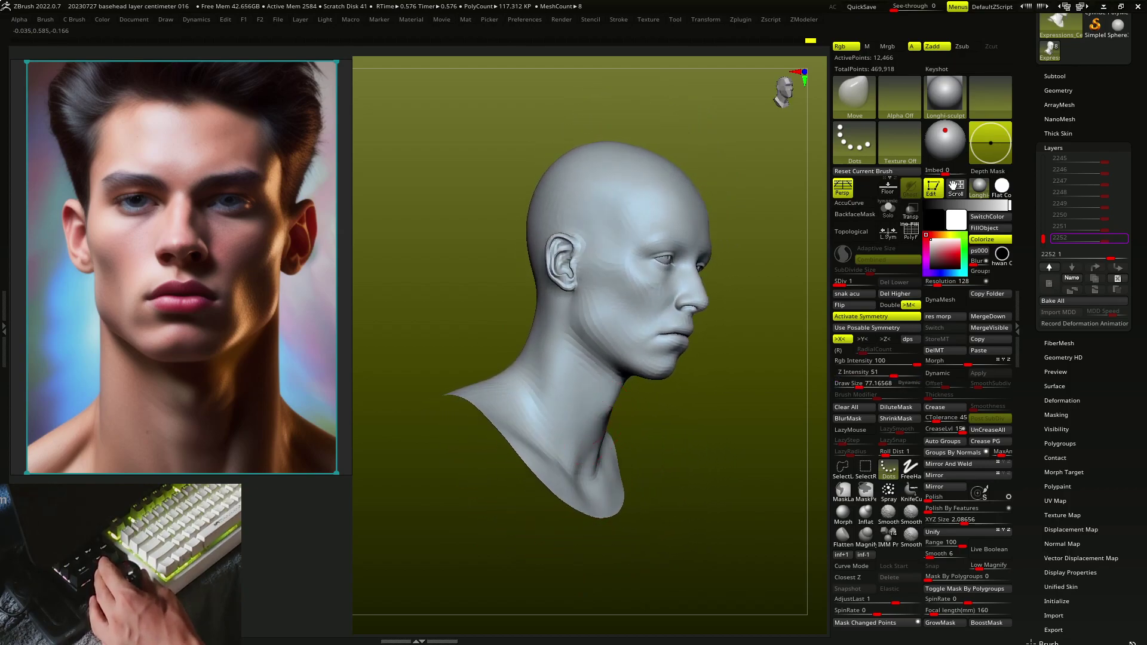
mouse_move(598, 433)
right_mouse_down()
mouse_move(614, 381)
mouse_move(676, 347)
mouse_move(634, 380)
mouse_move(633, 421)
mouse_move(640, 381)
mouse_move(607, 350)
mouse_move(526, 343)
right_mouse_up()
Nudge the nose, lips and chin from the right side profile with the hwan NudgeSlide brush
key("s")
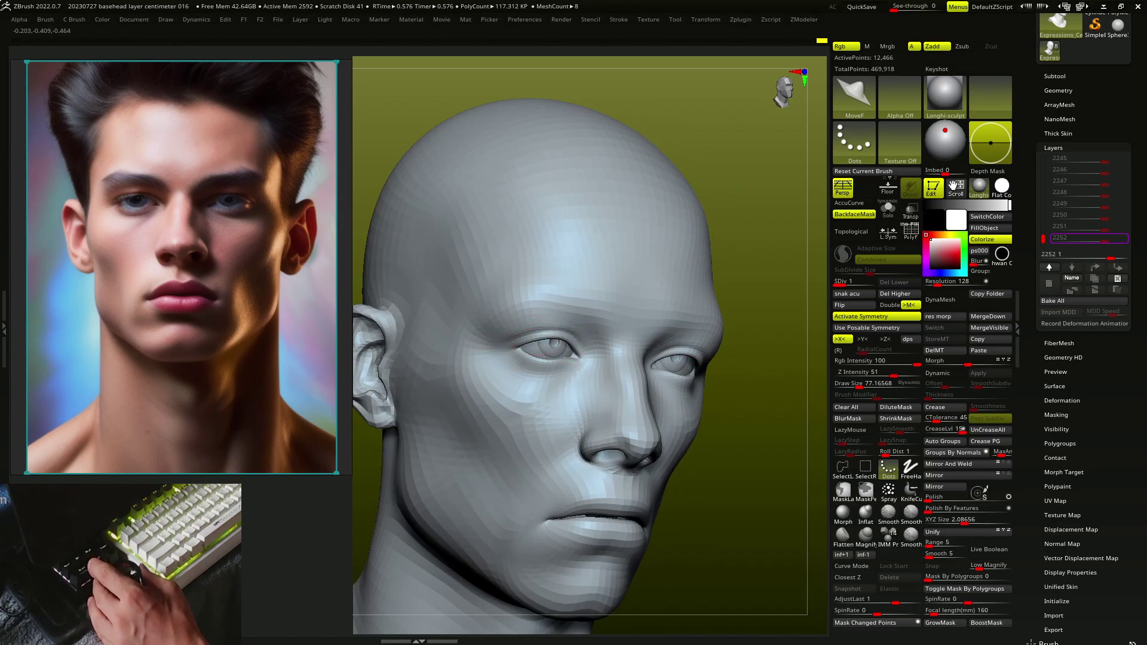
right_click_drag(535, 363, 560, 373)
mouse_move(551, 323)
right_mouse_down()
mouse_move(576, 422)
mouse_move(567, 411)
mouse_move(584, 422)
mouse_move(610, 415)
mouse_move(622, 359)
mouse_move(589, 421)
mouse_move(600, 364)
mouse_move(584, 348)
mouse_move(558, 371)
mouse_move(585, 364)
mouse_move(577, 350)
mouse_move(609, 353)
mouse_move(603, 380)
mouse_move(585, 380)
mouse_move(622, 382)
mouse_move(618, 391)
mouse_move(591, 352)
mouse_move(594, 370)
mouse_move(622, 383)
mouse_move(615, 422)
mouse_move(624, 396)
mouse_move(615, 406)
mouse_move(526, 397)
mouse_move(530, 460)
mouse_move(520, 443)
mouse_move(536, 471)
mouse_move(502, 463)
mouse_move(500, 423)
mouse_move(484, 434)
mouse_move(486, 354)
mouse_move(513, 406)
mouse_move(530, 377)
mouse_move(570, 450)
right_mouse_up()
key("b")
key("n")
key("u")
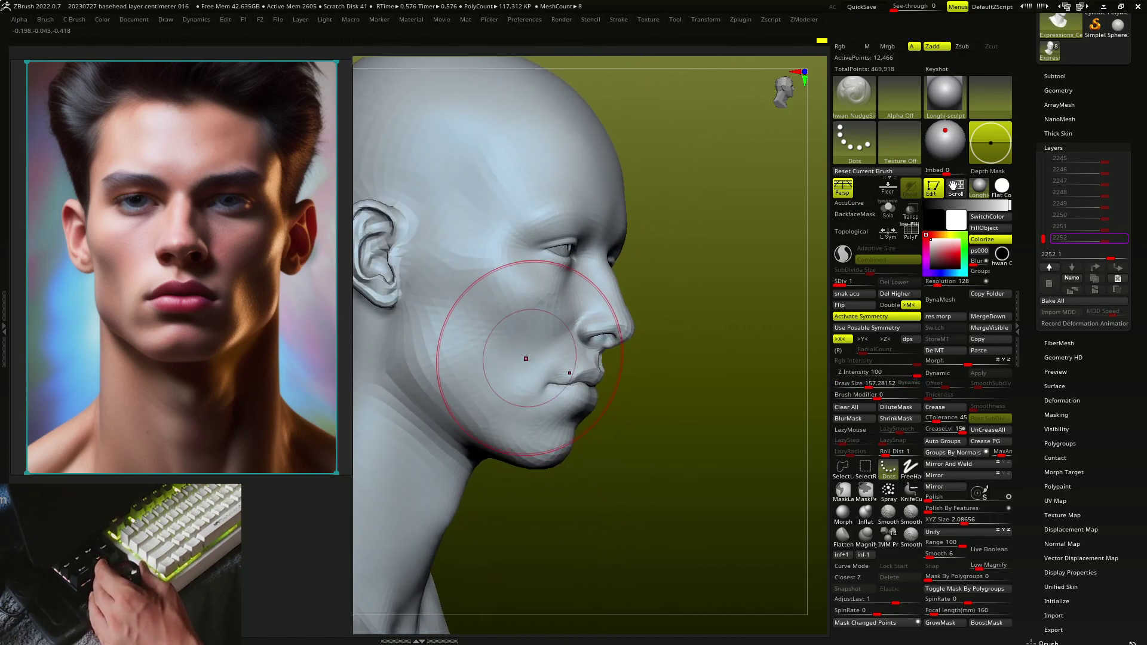
Refine the cheek and jaw planes from several three-quarter angles with an enlarged NudgeSlide brush
mouse_move(525, 359)
right_mouse_down()
mouse_move(548, 364)
mouse_move(604, 328)
mouse_move(585, 362)
mouse_move(564, 328)
mouse_move(551, 351)
mouse_move(558, 320)
mouse_move(510, 333)
mouse_move(556, 302)
mouse_move(517, 312)
mouse_move(489, 354)
mouse_move(651, 362)
right_mouse_up()
key("s")
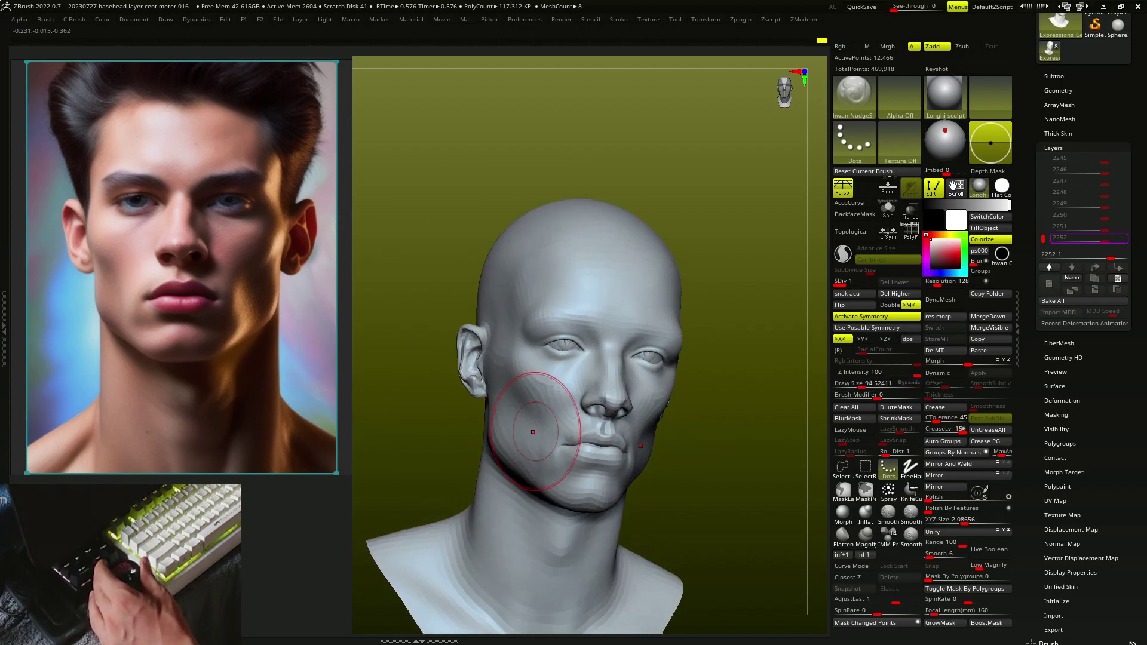
mouse_move(550, 410)
right_mouse_down()
mouse_move(538, 415)
mouse_move(543, 432)
mouse_move(592, 430)
mouse_move(543, 431)
mouse_move(481, 406)
right_mouse_up()
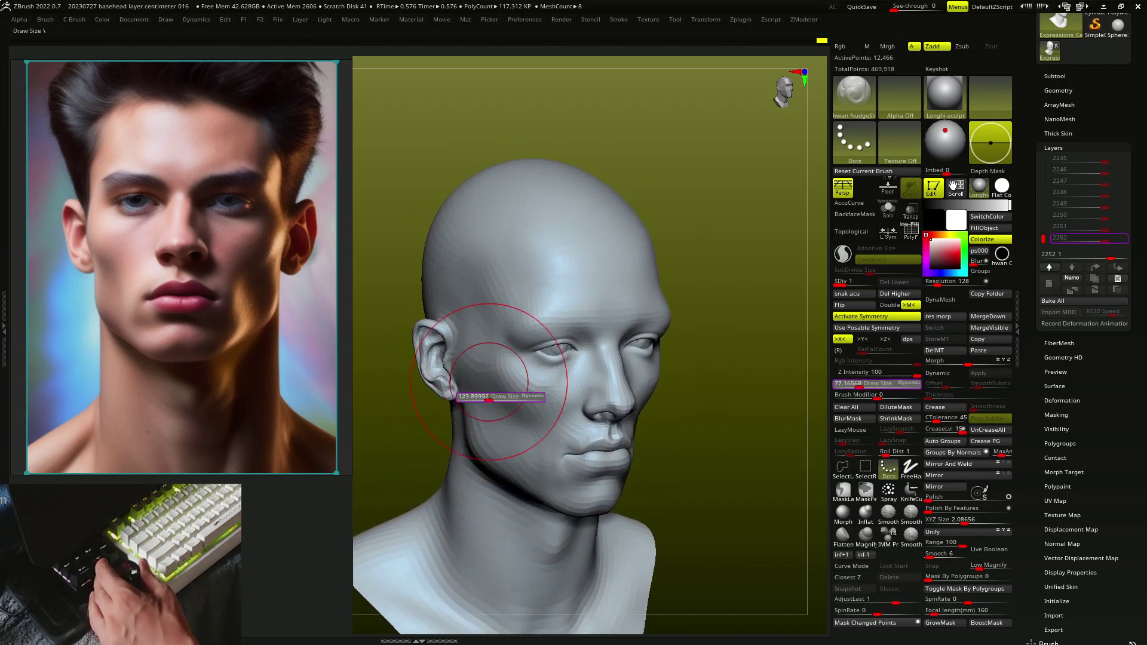
mouse_move(438, 383)
right_mouse_down()
mouse_move(559, 454)
mouse_move(585, 445)
mouse_move(553, 440)
right_mouse_up()
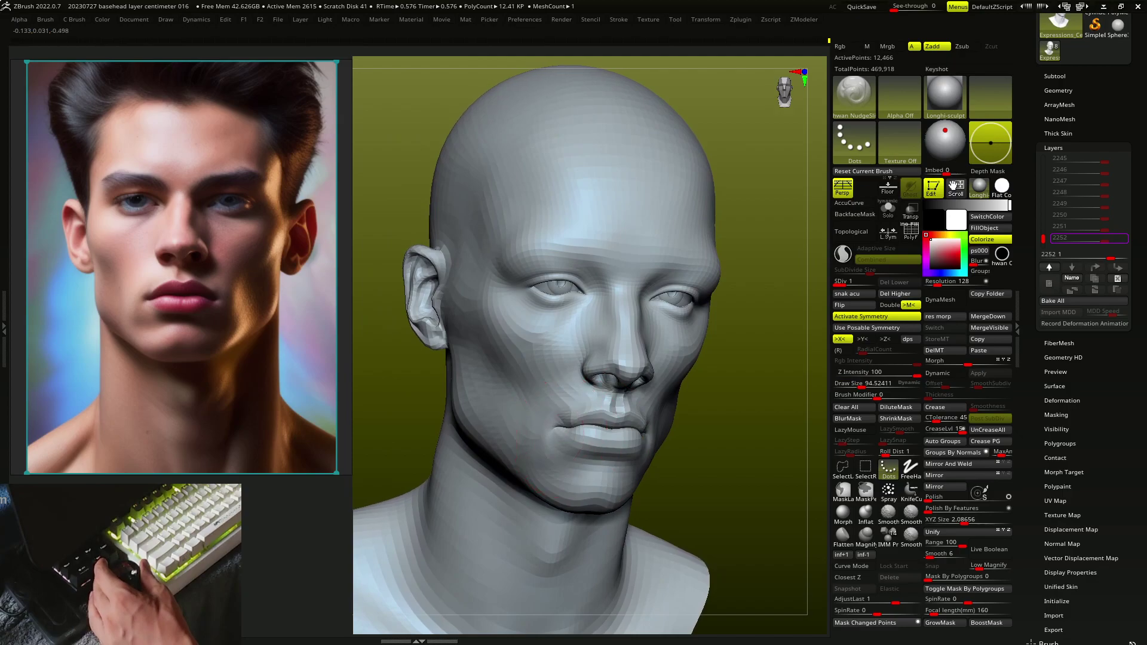
mouse_move(550, 460)
right_mouse_down()
mouse_move(541, 454)
mouse_move(615, 435)
mouse_move(591, 418)
mouse_move(604, 424)
mouse_move(538, 460)
mouse_move(622, 383)
mouse_move(638, 396)
mouse_move(651, 347)
mouse_move(640, 275)
right_mouse_up()
key("b")
key("m")
key("v")
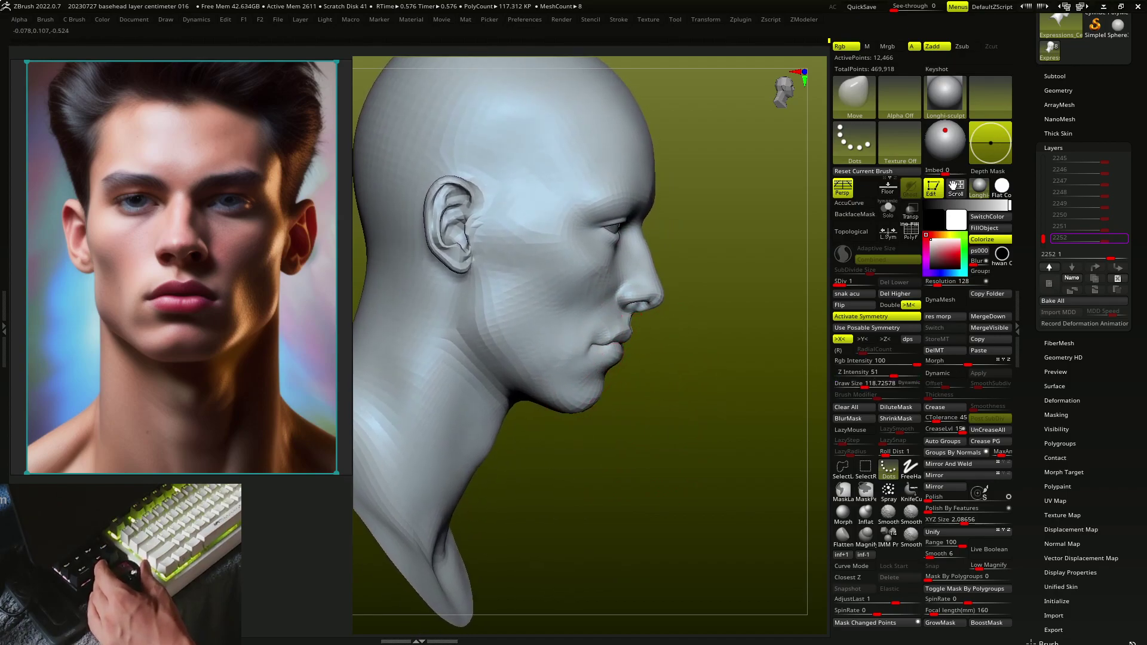
Tighten the jaw corners below the ears and the cheeks from three-quarter and front views
mouse_move(583, 374)
right_mouse_down()
mouse_move(551, 359)
mouse_move(564, 397)
mouse_move(545, 307)
mouse_move(558, 359)
mouse_move(538, 371)
mouse_move(549, 350)
mouse_move(693, 376)
mouse_move(653, 420)
mouse_move(604, 412)
mouse_move(695, 358)
mouse_move(671, 396)
right_mouse_up()
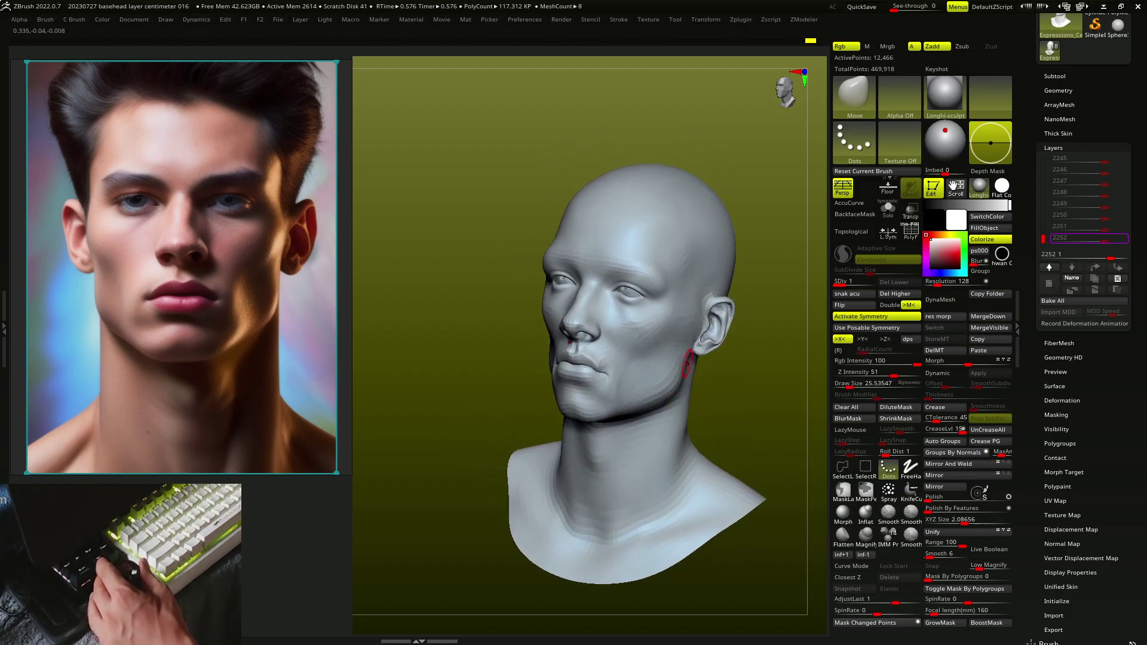
mouse_move(674, 356)
right_mouse_down()
mouse_move(686, 362)
mouse_move(696, 349)
right_mouse_up()
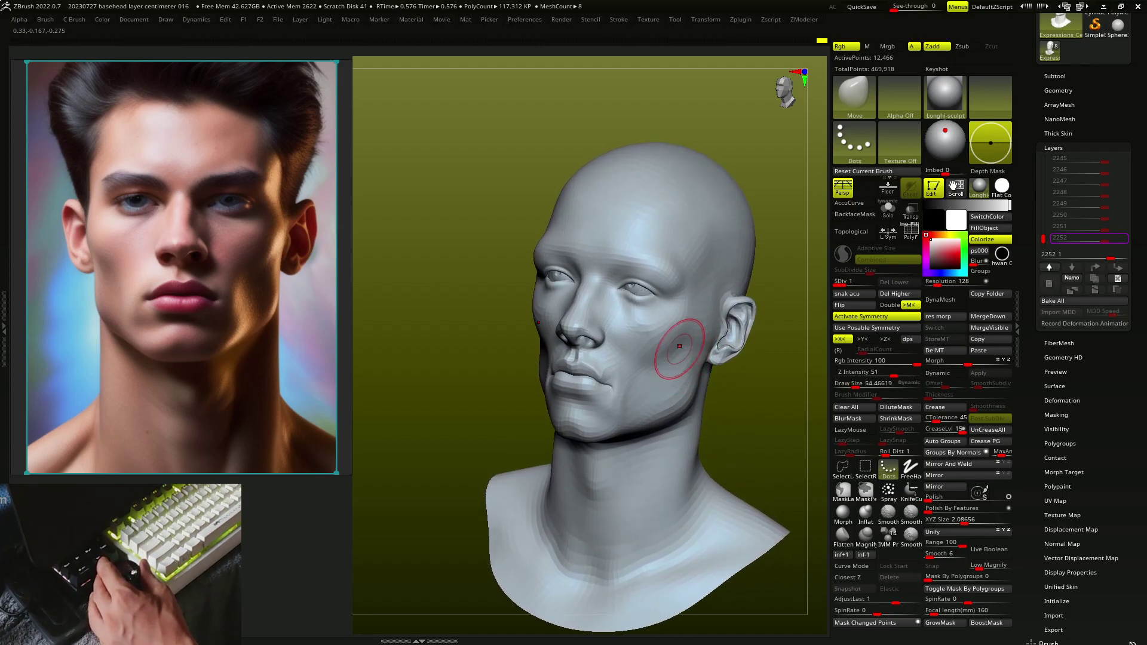
mouse_move(679, 346)
right_mouse_down()
mouse_move(657, 403)
mouse_move(602, 384)
mouse_move(628, 345)
mouse_move(679, 370)
right_mouse_up()
Build up the temples and cheekbones with an enlarged ClayBuildup brush from a frontal view
key("b")
key("c")
key("b")
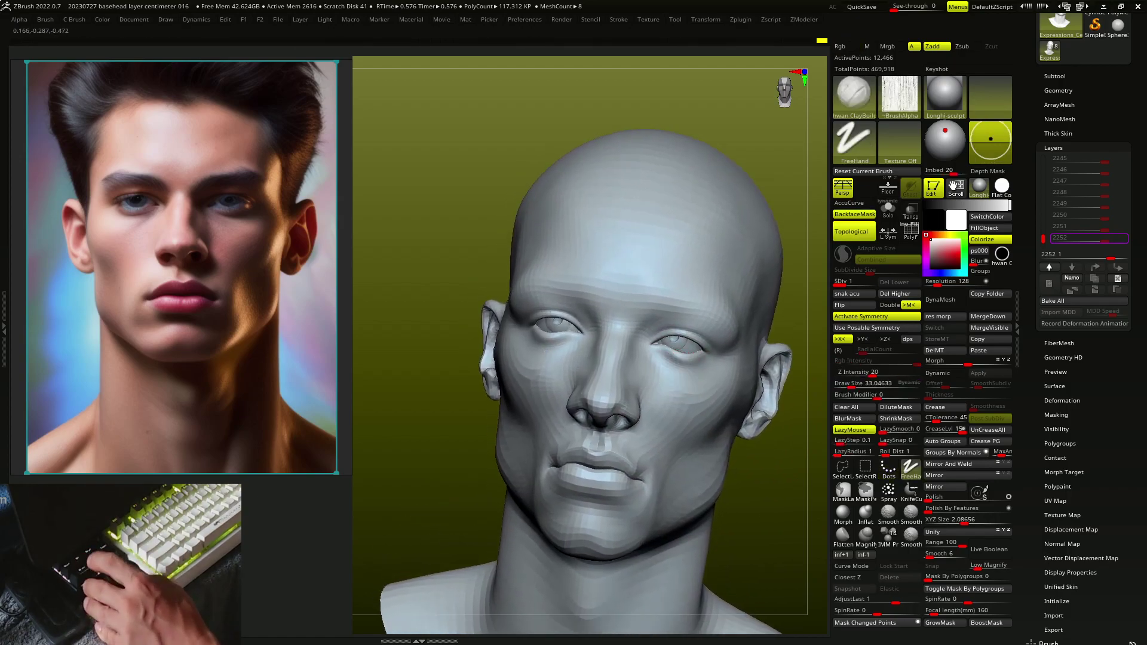
key("bracketright")
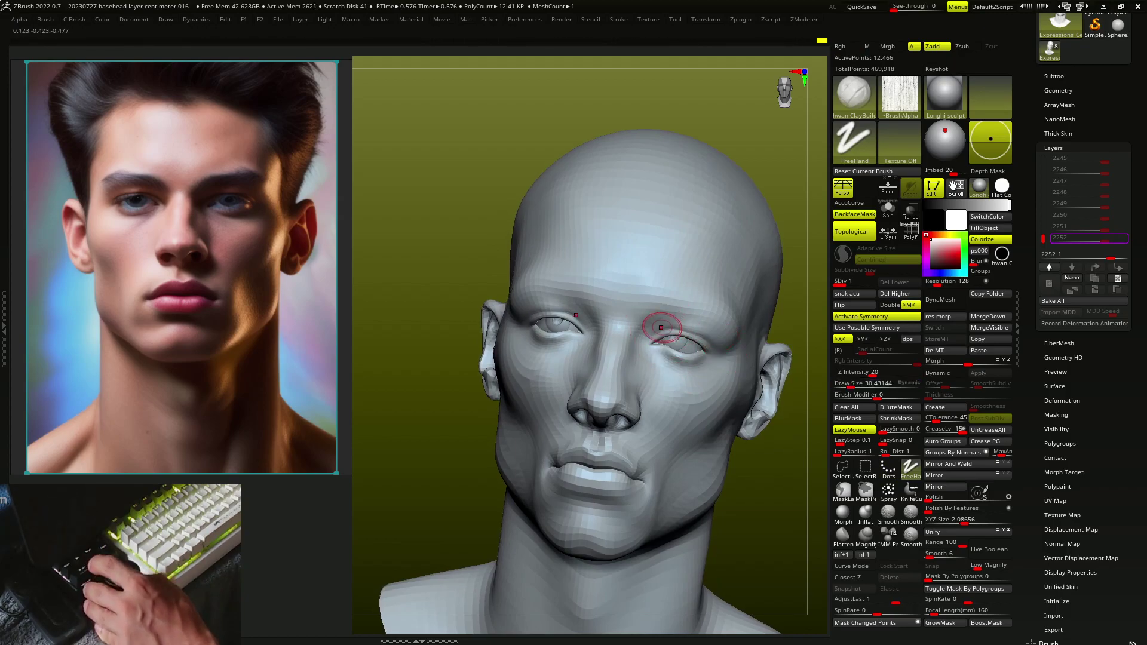
right_click_drag(645, 352, 651, 330)
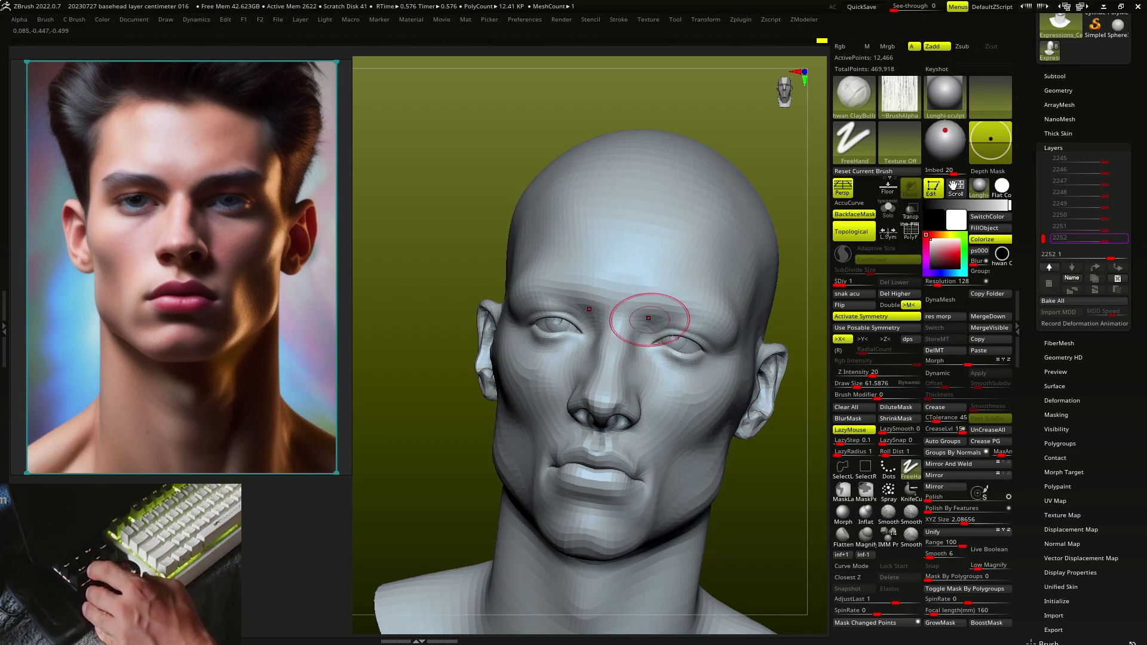
mouse_move(697, 274)
right_mouse_down()
mouse_move(679, 295)
mouse_move(671, 376)
mouse_move(623, 412)
mouse_move(623, 429)
mouse_move(580, 397)
mouse_move(584, 379)
mouse_move(535, 391)
mouse_move(525, 436)
mouse_move(618, 382)
mouse_move(628, 410)
mouse_move(549, 379)
mouse_move(589, 412)
right_mouse_up()
Alternate Move and ClayBuildup to reshape the cheeks around the nose and toward the left ear
key("b")
key("m")
key("v")
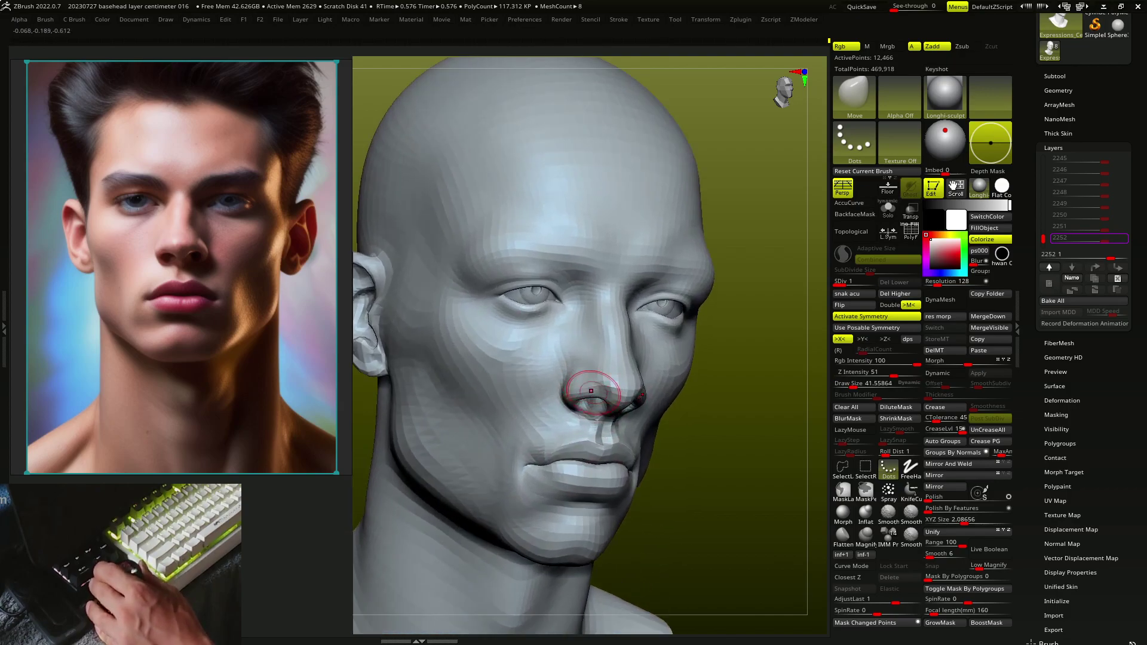
key("b")
key("c")
key("b")
key("s")
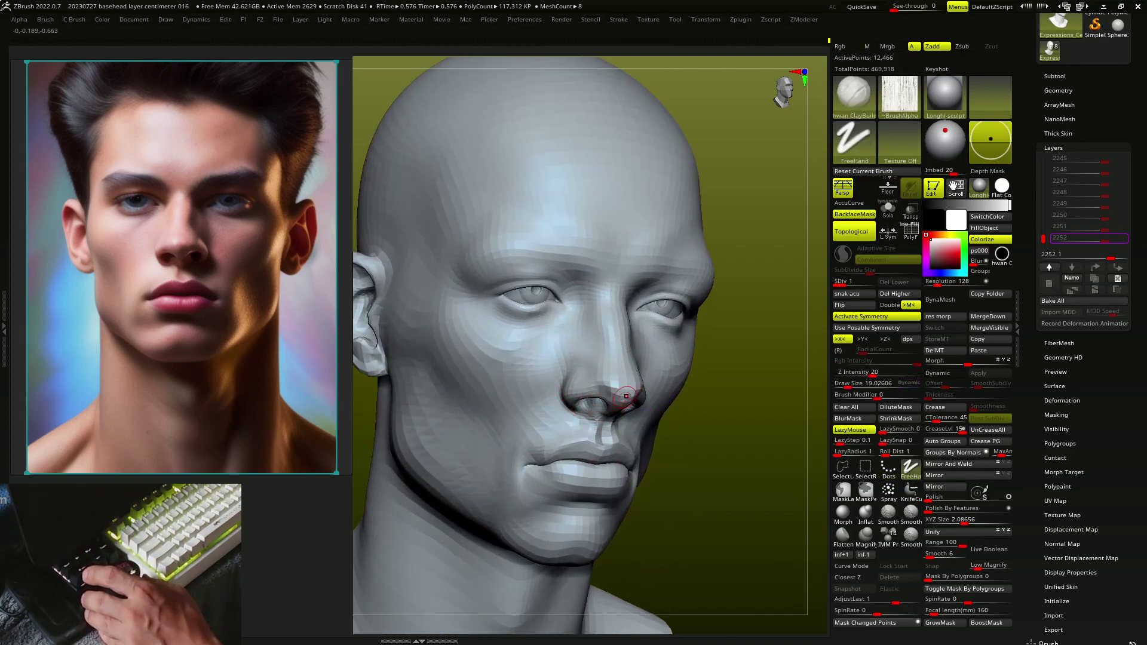
right_click_drag(618, 409, 574, 383)
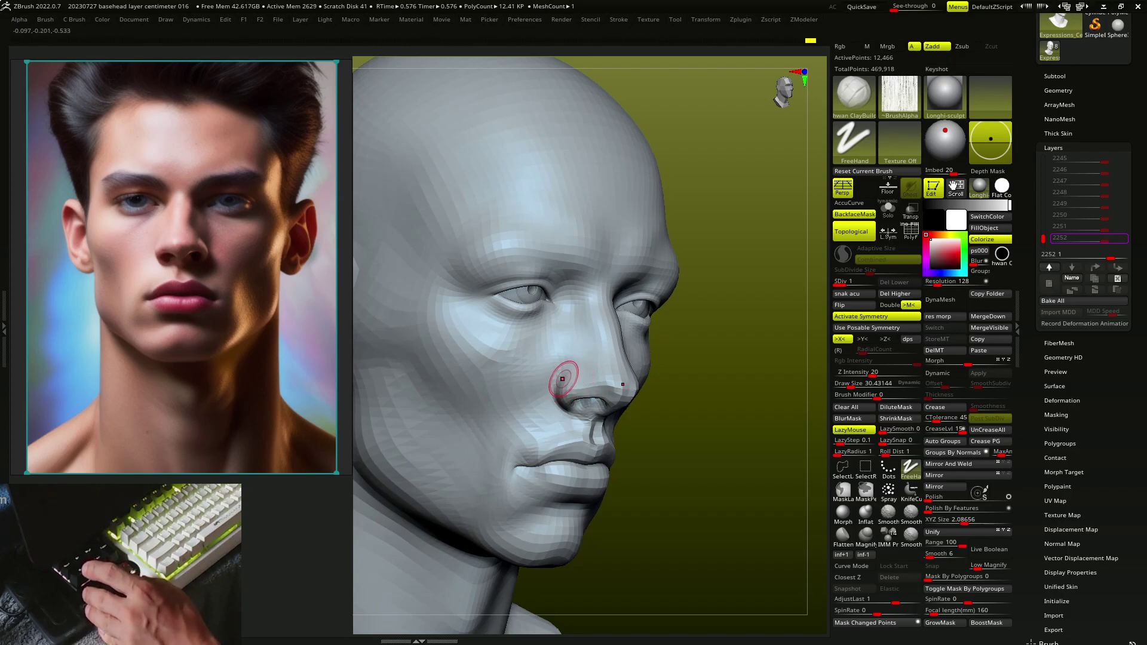
right_click_drag(566, 378, 583, 328, "alt")
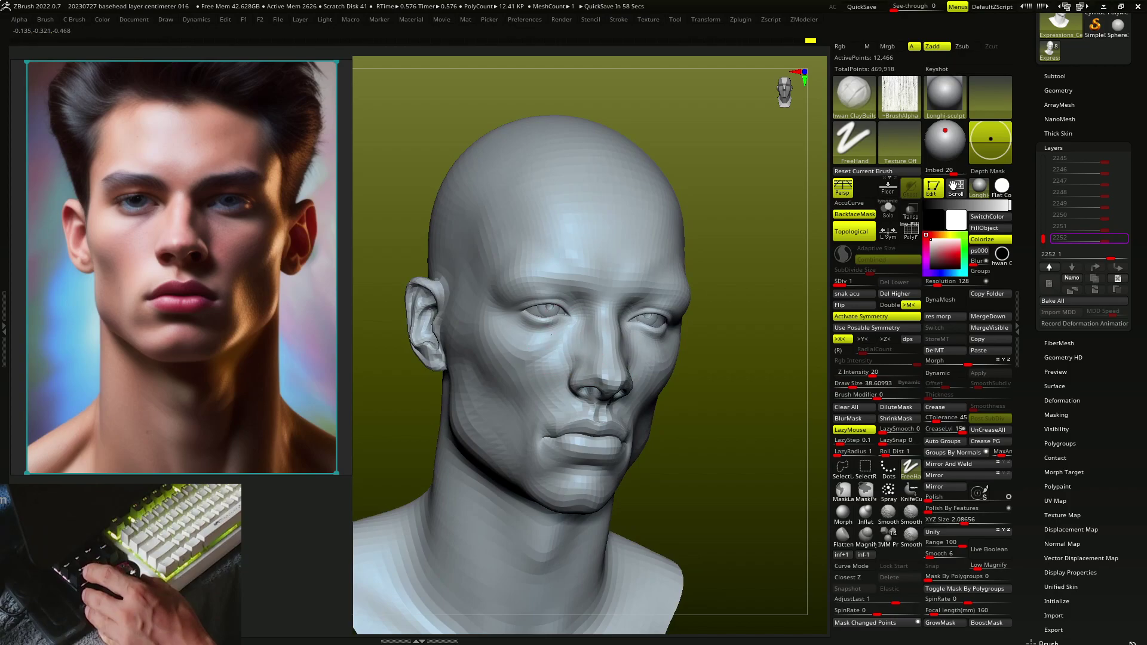
mouse_move(543, 333)
right_mouse_down()
mouse_move(506, 322)
mouse_move(563, 321)
mouse_move(510, 309)
mouse_move(529, 294)
right_mouse_up()
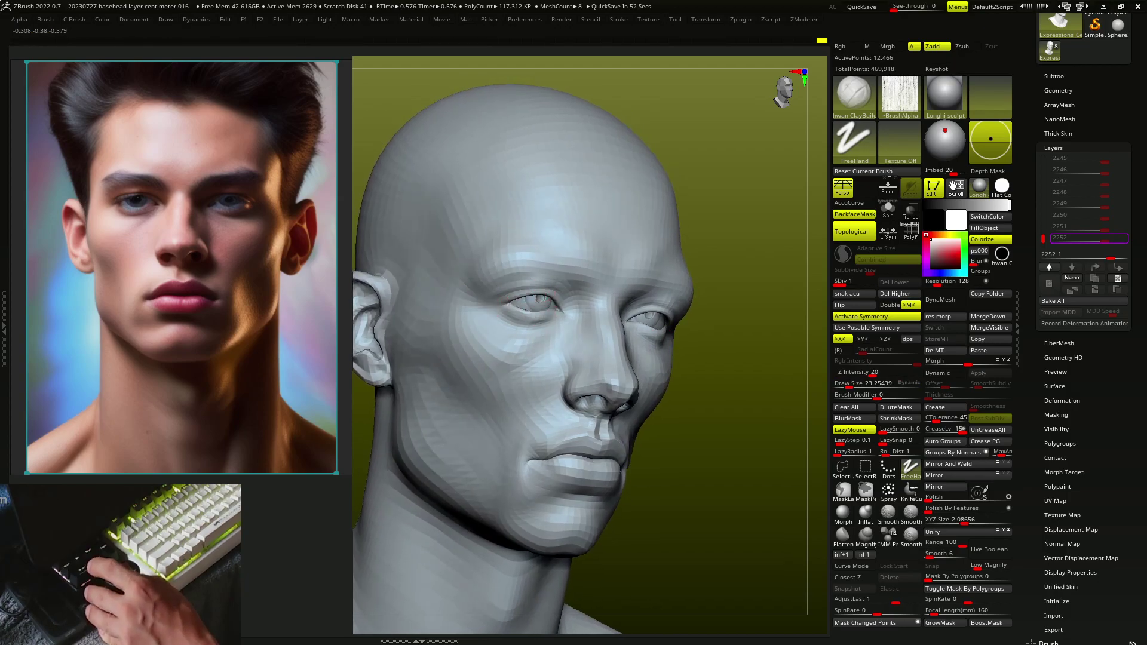
Resize the ClayBuildup brush and sculpt the temple and ear area from a side-on view
key("s")
left_click_drag(532, 287, 520, 288)
right_click_drag(539, 276, 540, 281, "alt")
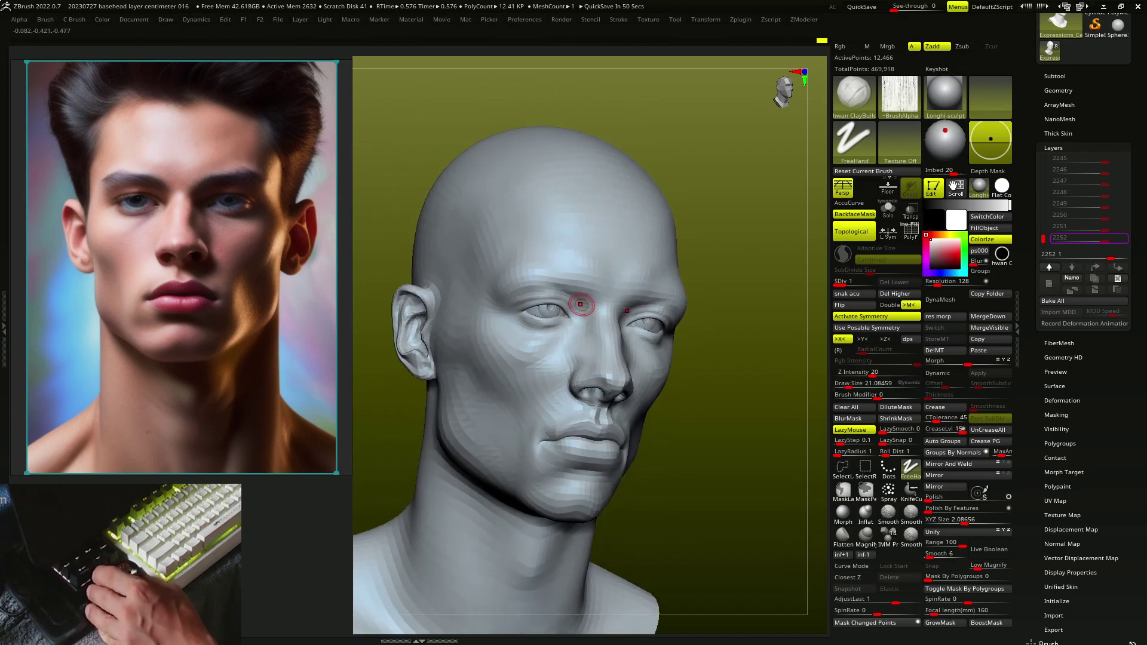
key("s")
left_click_drag(541, 298, 574, 299)
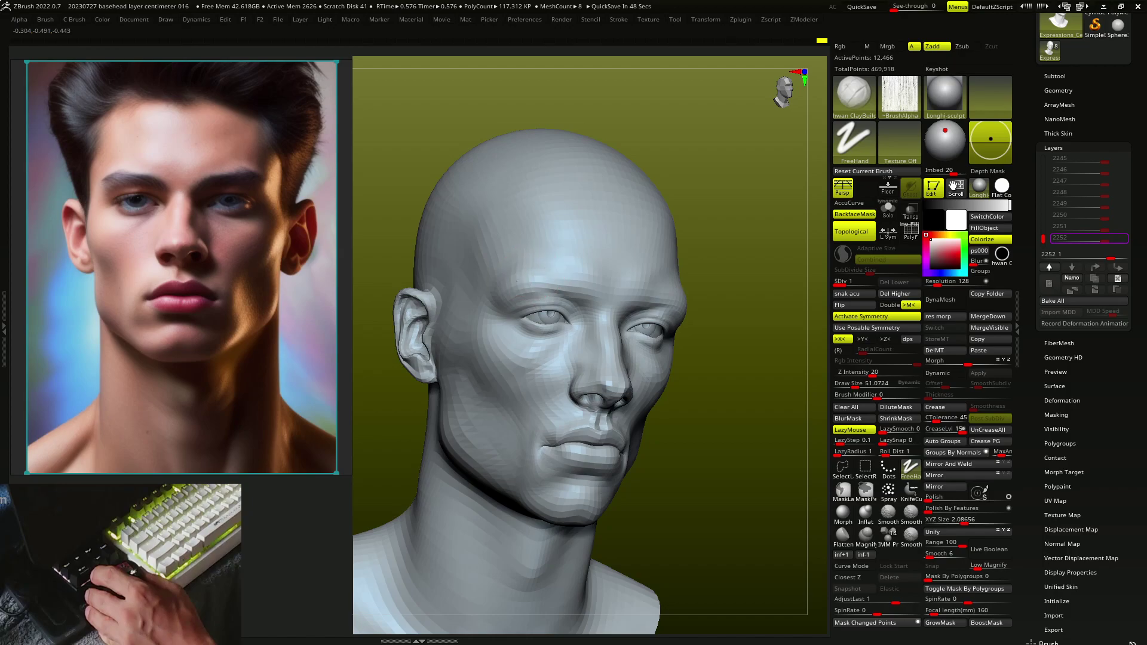
mouse_move(538, 264)
right_mouse_down()
mouse_move(564, 263)
mouse_move(610, 380)
mouse_move(518, 371)
right_mouse_up()
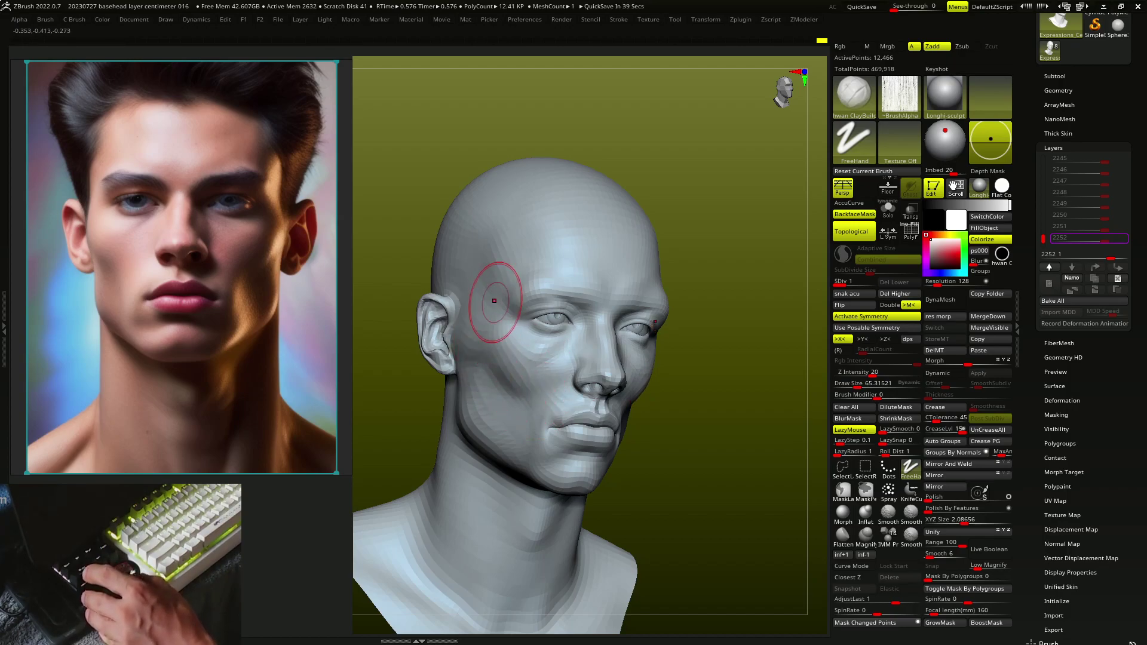
key("bracketright")
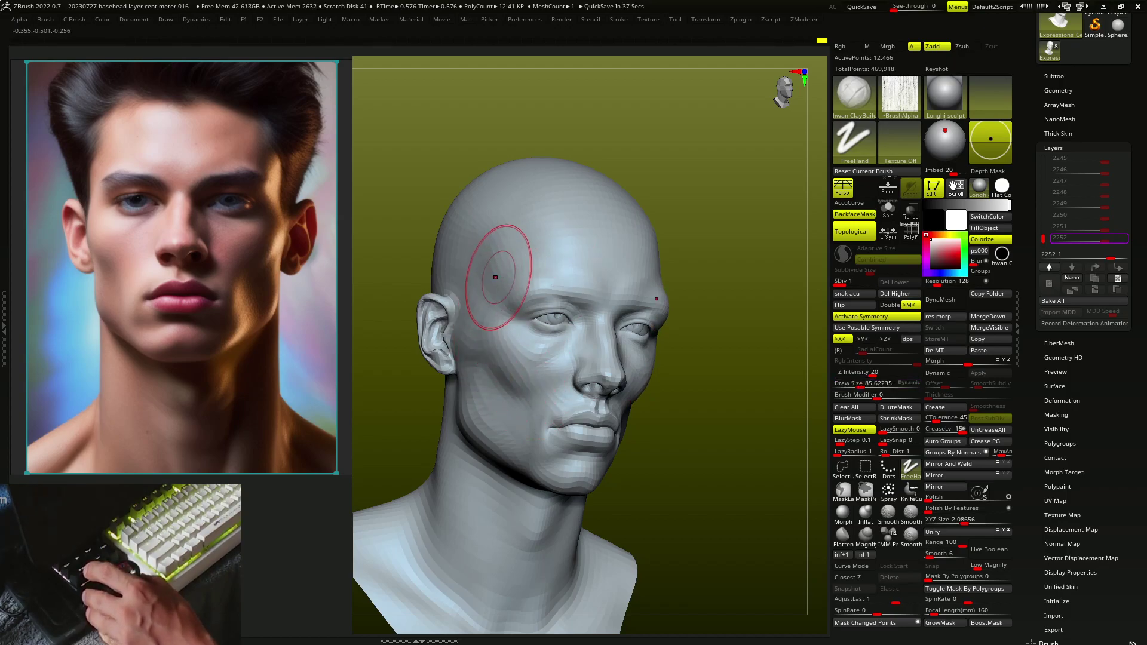
key("bracketleft")
mouse_move(563, 226)
right_mouse_down()
mouse_move(538, 255)
mouse_move(530, 243)
mouse_move(628, 256)
mouse_move(572, 231)
mouse_move(615, 256)
mouse_move(574, 389)
mouse_move(600, 438)
mouse_move(591, 251)
mouse_move(609, 402)
mouse_move(597, 399)
mouse_move(594, 345)
mouse_move(568, 346)
mouse_move(584, 336)
mouse_move(618, 371)
mouse_move(594, 440)
mouse_move(558, 423)
mouse_move(512, 469)
mouse_move(543, 469)
mouse_move(526, 473)
mouse_move(551, 462)
mouse_move(541, 464)
mouse_move(605, 397)
mouse_move(615, 435)
mouse_move(644, 407)
mouse_move(637, 394)
mouse_move(589, 412)
right_mouse_up()
Switch between Move and ClayBuildup to reshape the jaw, chin and lower lip with the whole head framed
key("s")
key("bracketleft")
key("b")
key("m")
key("v")
key("b")
key("c")
key("b")
key("f")
key("b")
key("m")
key("v")
key("1")
Refine the cheek and chin at SDiv 1 with a resized ClayBuildup brush from three-quarter and profile views
key("s")
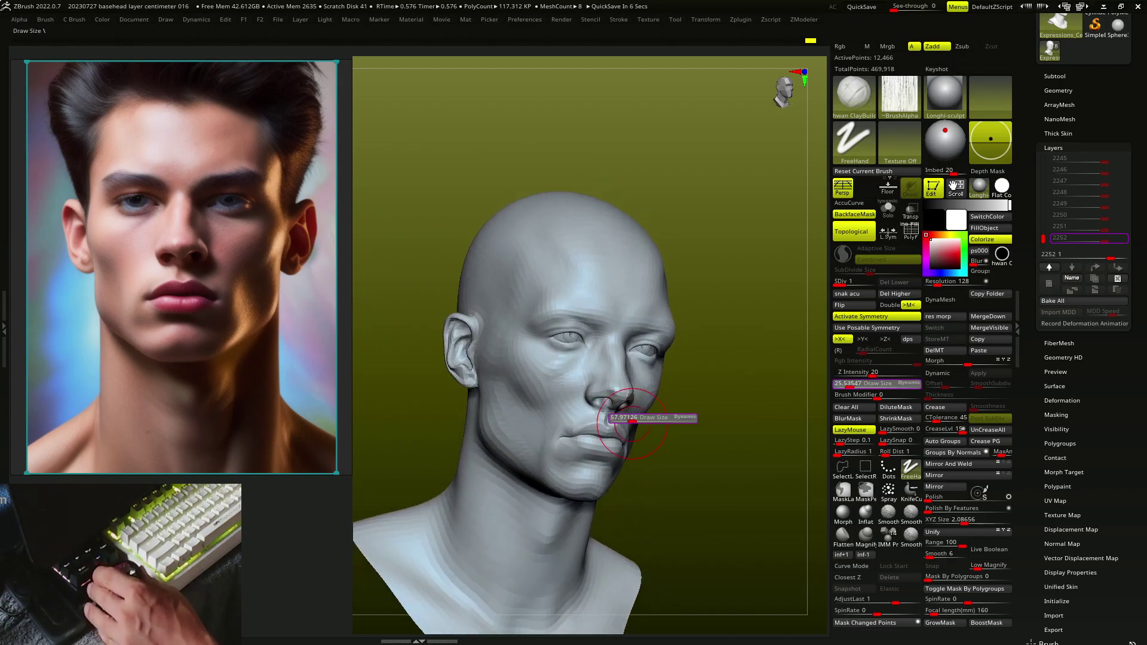
left_click_drag(589, 413, 569, 419)
mouse_move(523, 420)
right_mouse_down()
mouse_move(498, 374)
mouse_move(548, 425)
right_mouse_up()
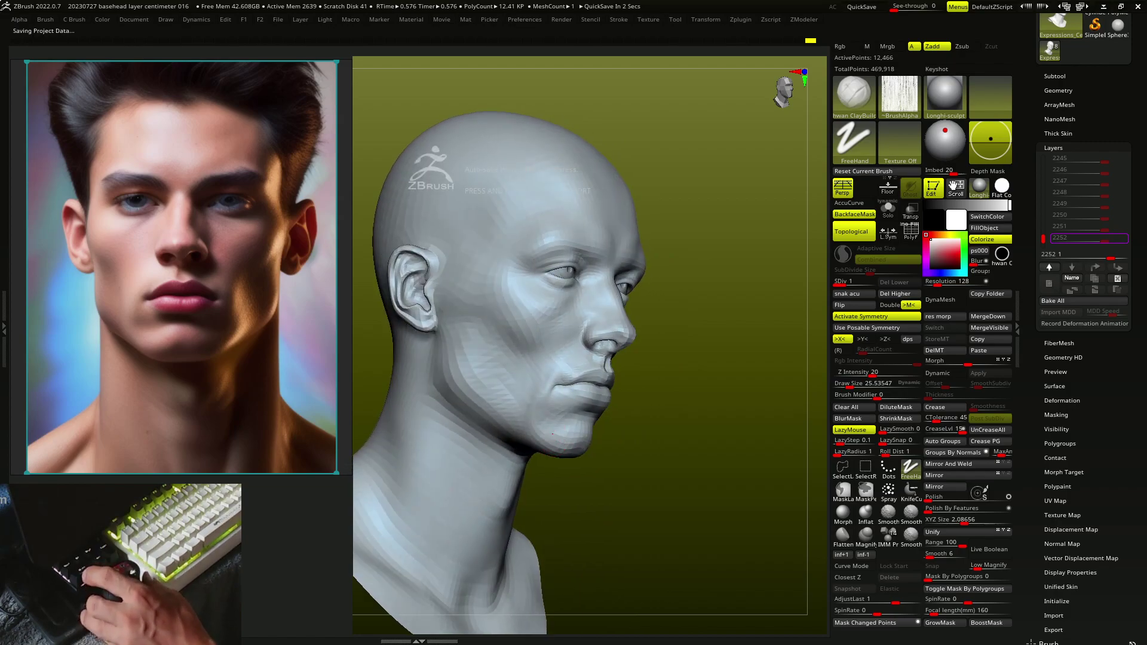
key("bracketright")
key("bracketright")
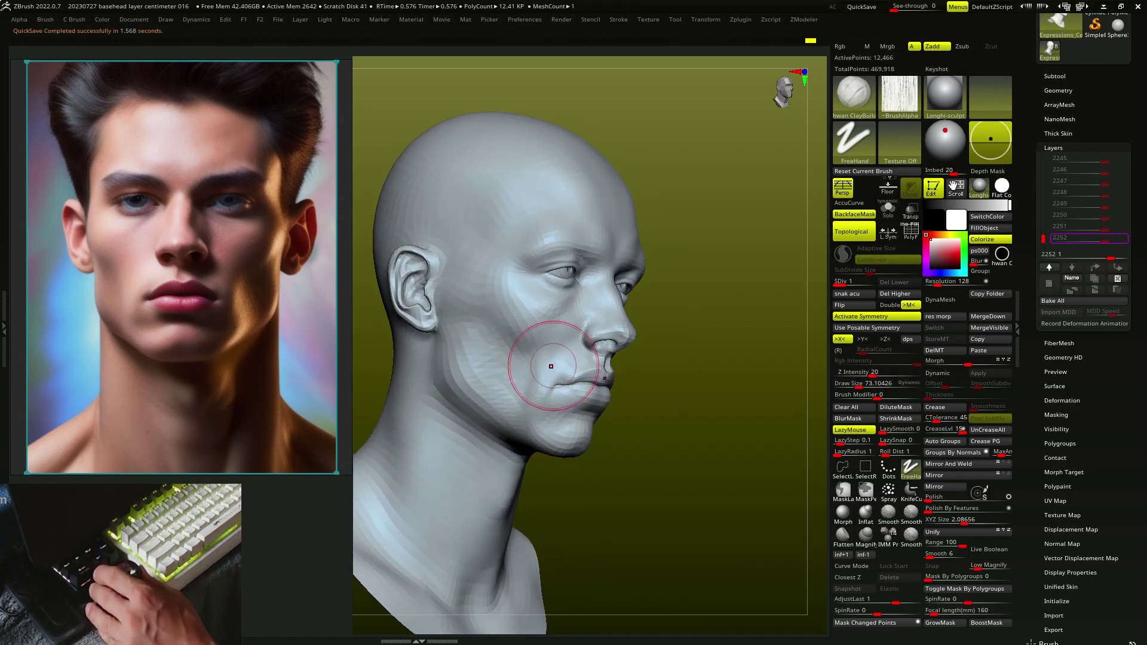
right_click_drag(529, 385, 526, 375)
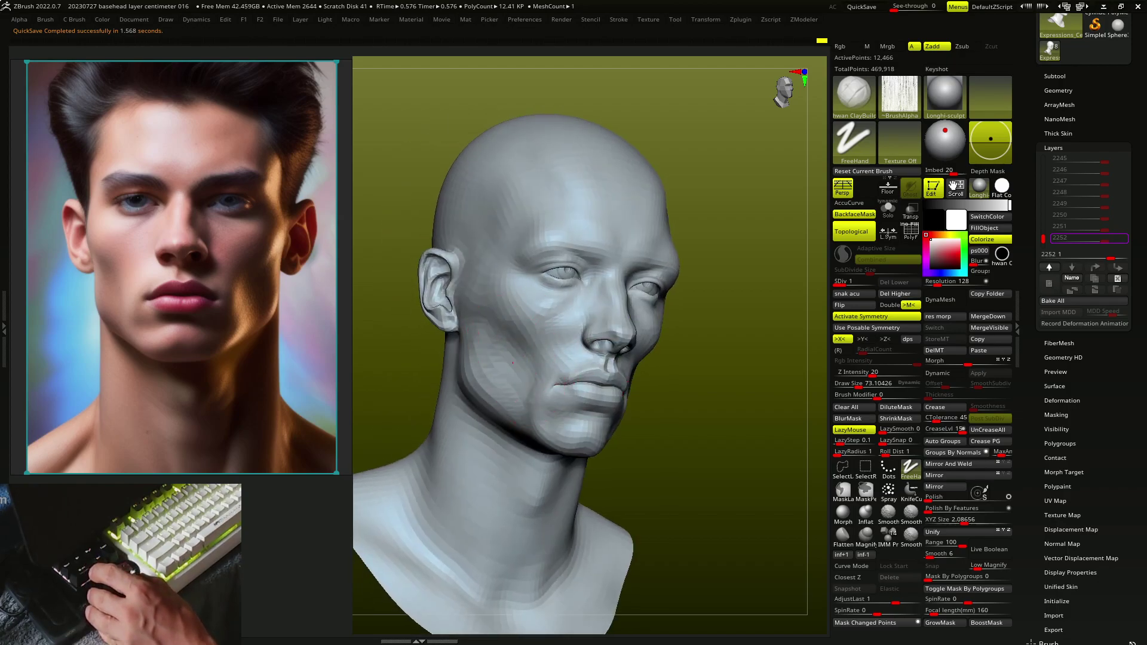
key("bracketleft")
right_click_drag(577, 460, 587, 398)
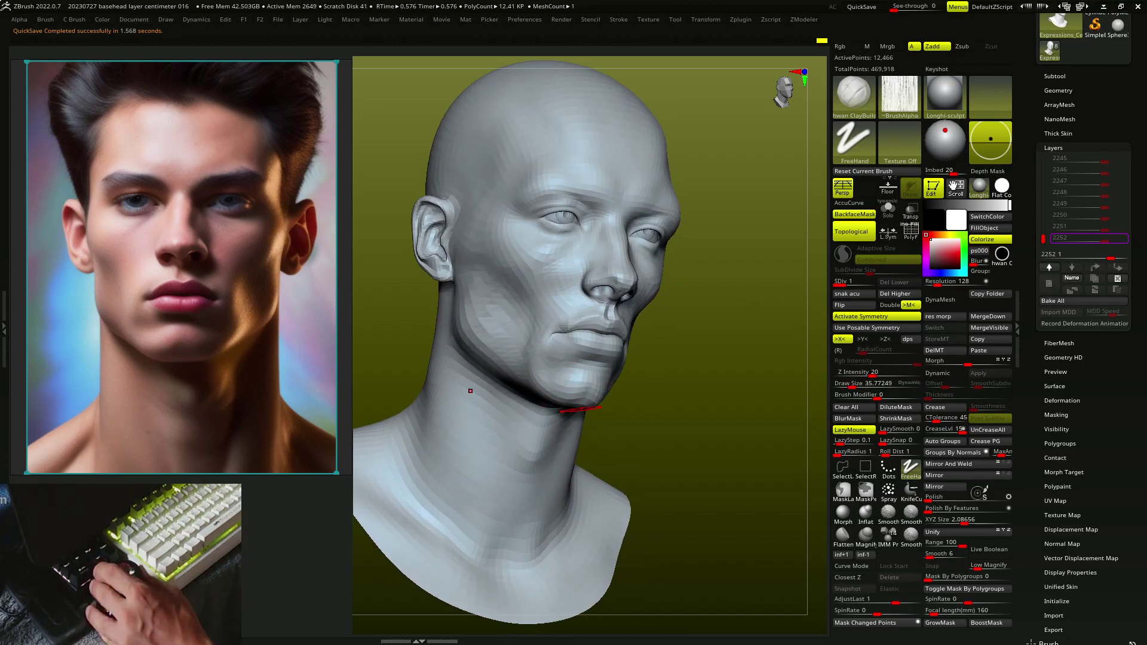
mouse_move(472, 406)
right_mouse_down()
mouse_move(622, 416)
mouse_move(593, 442)
mouse_move(714, 367)
mouse_move(597, 269)
mouse_move(537, 307)
mouse_move(487, 294)
mouse_move(549, 291)
mouse_move(512, 333)
right_mouse_up()
Step up to SDiv 2 and reshape the lower eyelids with a smaller brush
key("d")
key("bracketleft")
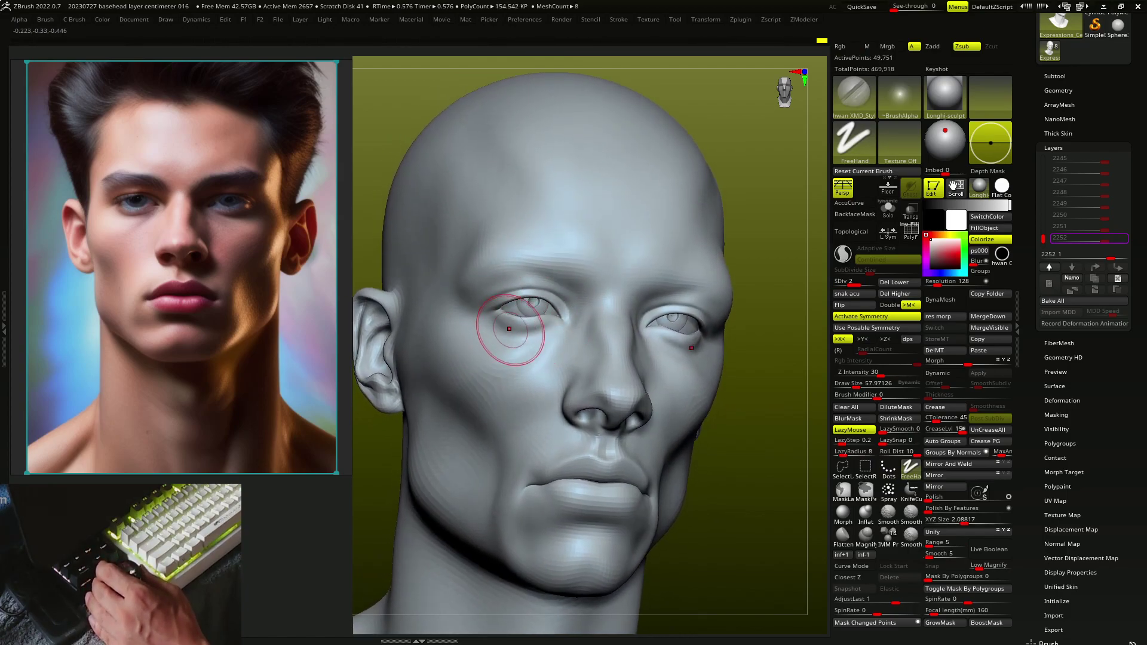
left_click_drag(535, 322, 550, 323)
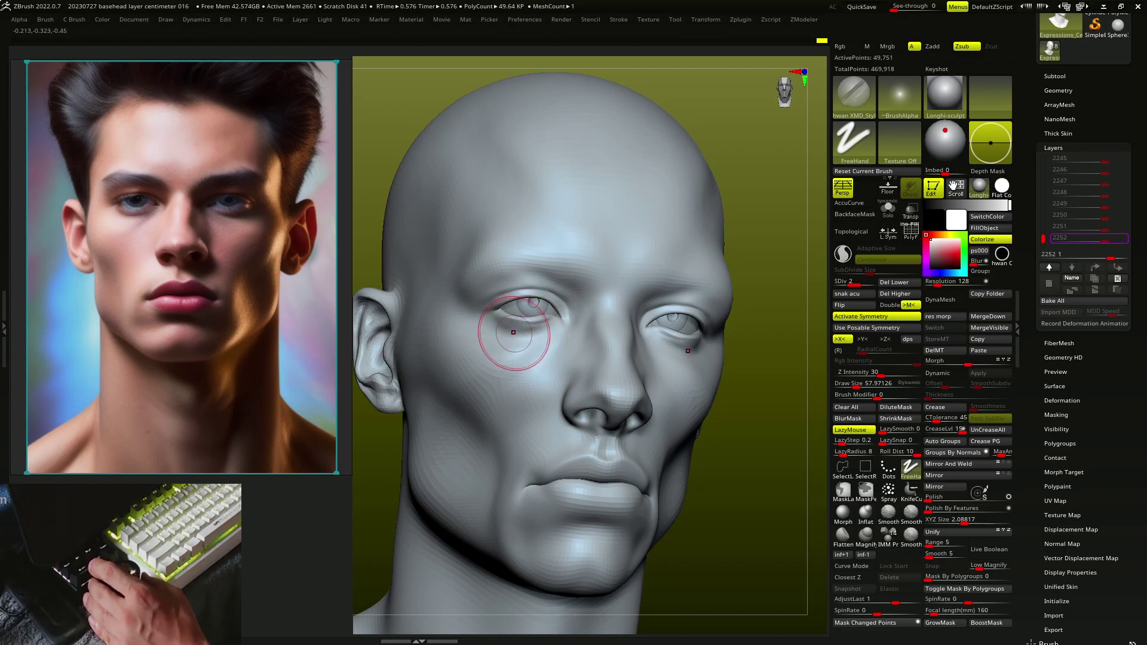
right_click_drag(556, 322, 516, 309)
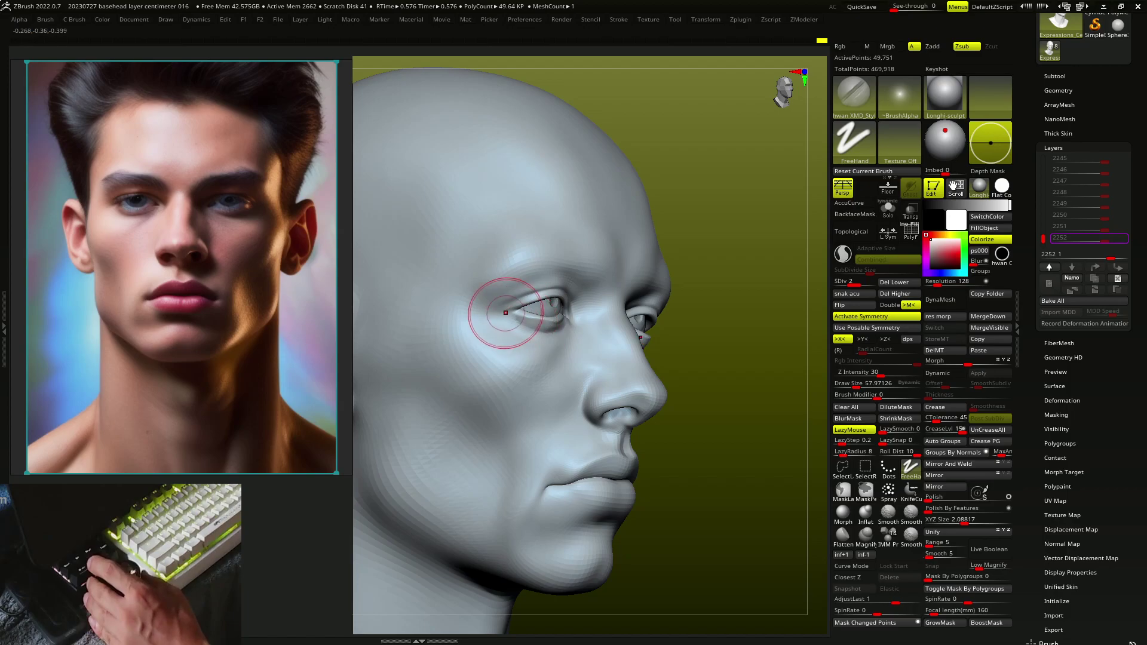
mouse_move(532, 333)
right_mouse_down()
mouse_move(578, 338)
mouse_move(594, 288)
right_mouse_up()
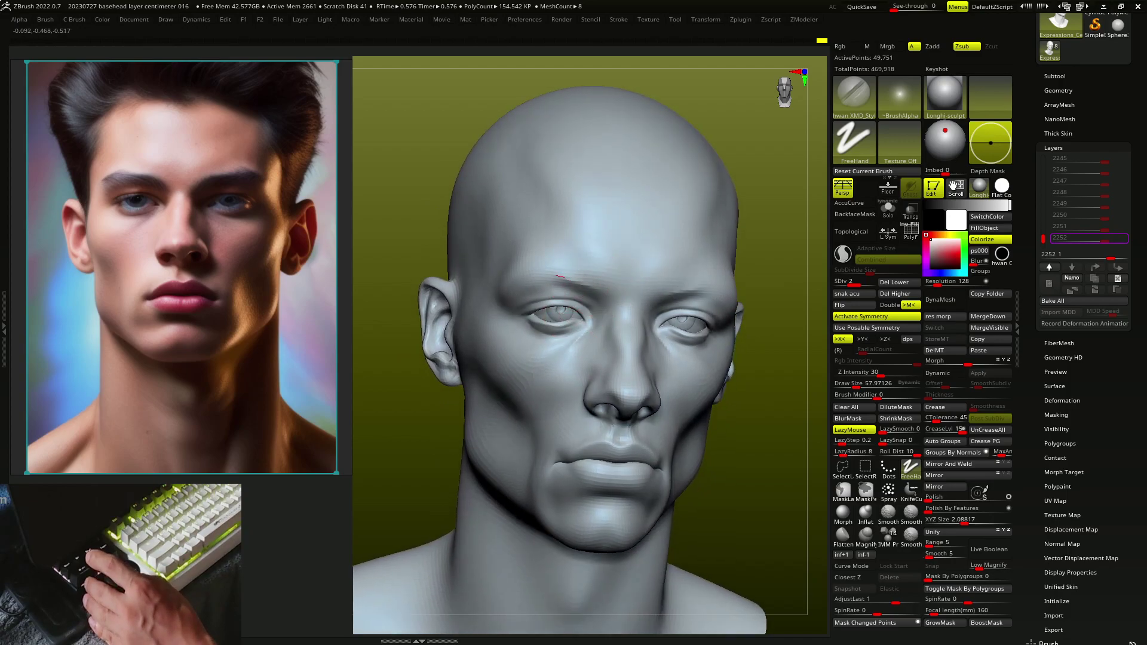
Refine the nose side and lips at SDiv 2, then view the whole head
mouse_move(482, 305)
right_mouse_down()
mouse_move(628, 335)
mouse_move(600, 319)
mouse_move(598, 374)
mouse_move(568, 371)
mouse_move(553, 336)
mouse_move(479, 313)
mouse_move(461, 340)
mouse_move(476, 344)
right_mouse_up()
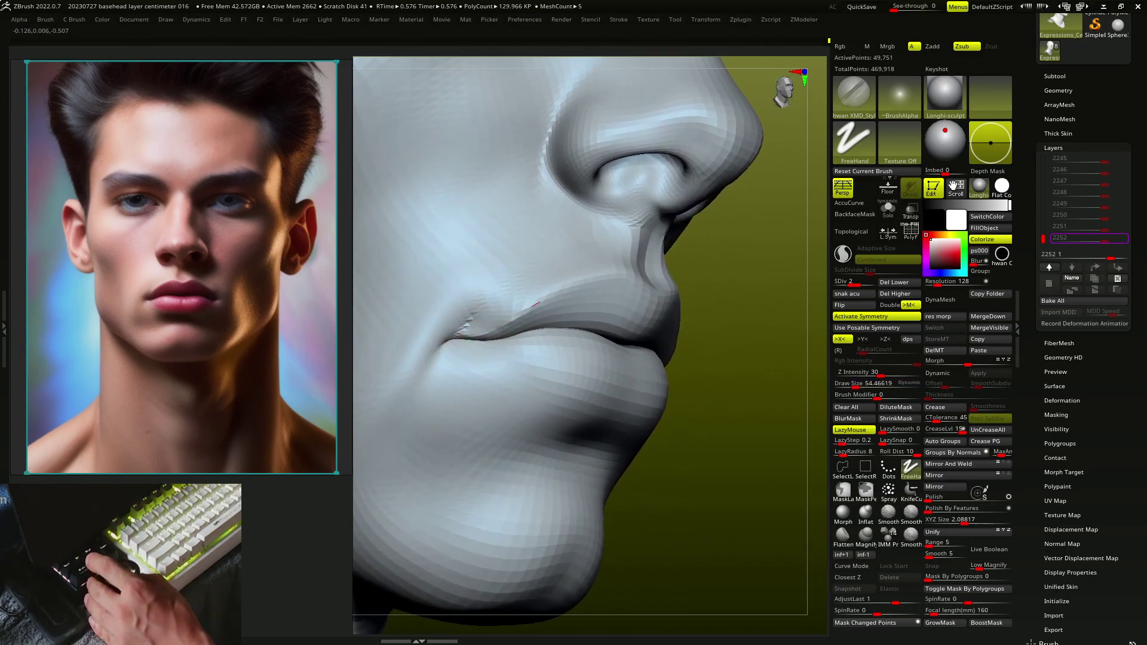
mouse_move(536, 305)
right_mouse_down()
mouse_move(589, 281)
mouse_move(615, 330)
mouse_move(635, 307)
mouse_move(573, 357)
right_mouse_up()
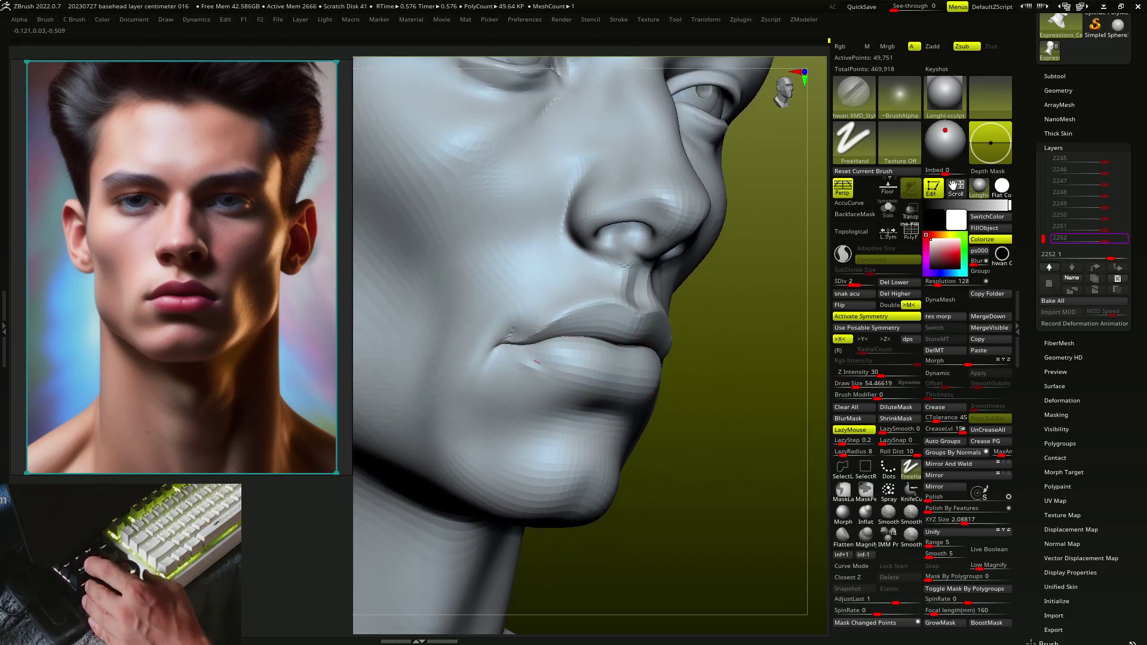
mouse_move(525, 362)
right_mouse_down("ctrl")
mouse_move(583, 362)
mouse_move(584, 394)
mouse_move(722, 370)
mouse_move(657, 382)
mouse_move(693, 377)
right_mouse_up("ctrl")
Step up to SDiv 3 and refine the brow and jaw with a smaller Dots-stroke brush
key("d")
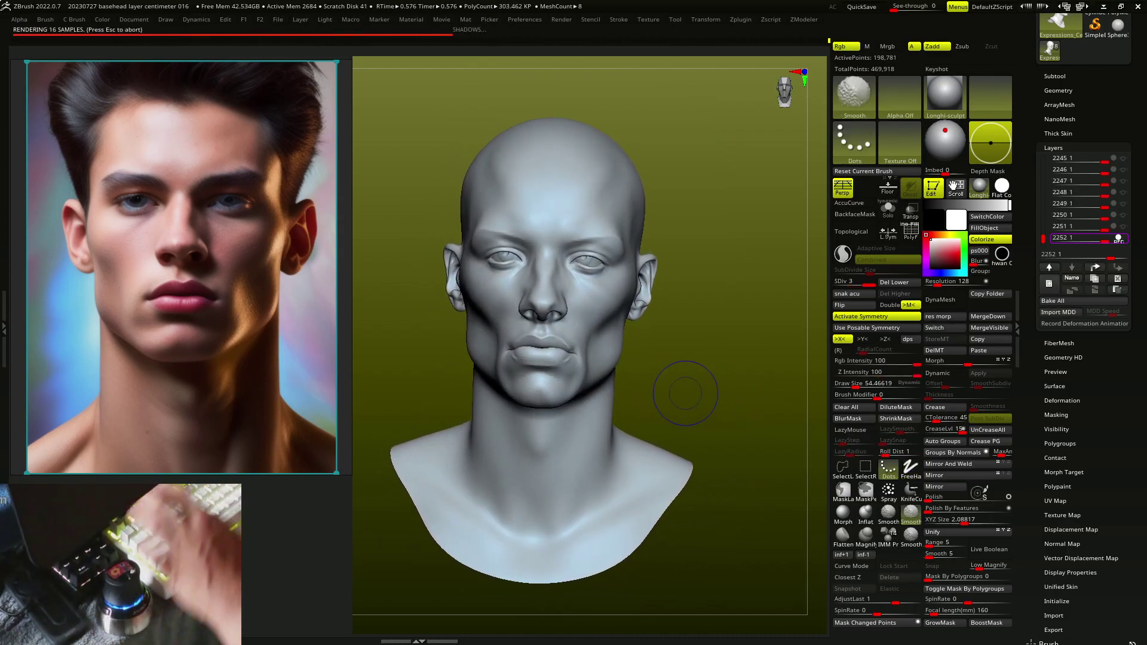
key("s")
right_click_drag(741, 308, 680, 364)
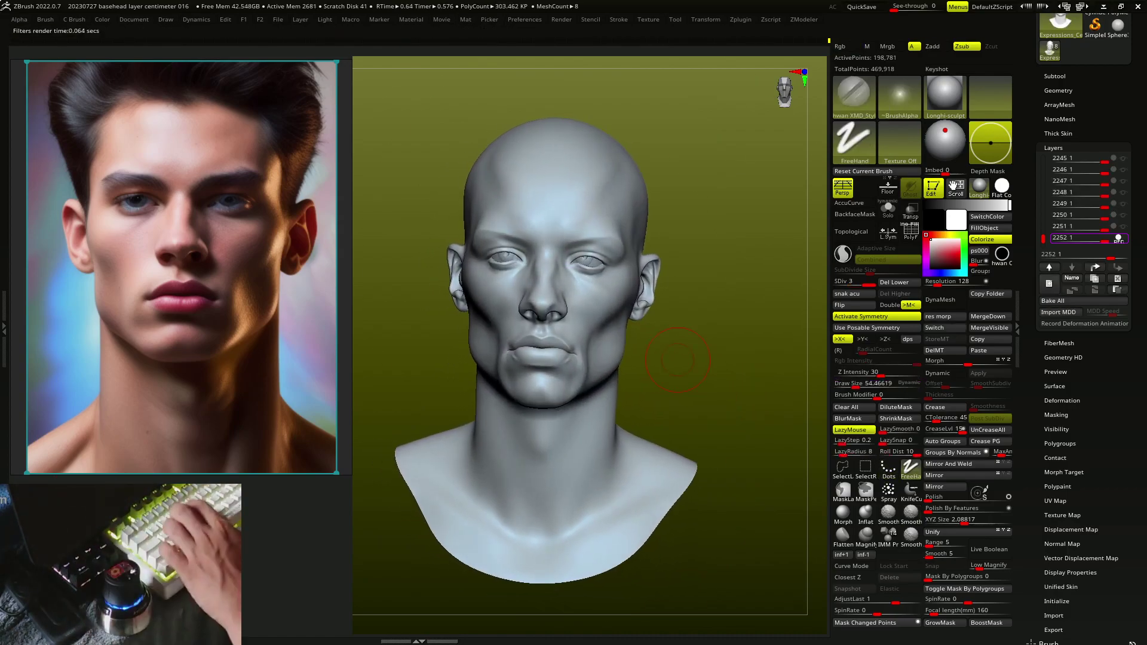
key("1")
mouse_move(526, 320)
right_mouse_down()
mouse_move(521, 240)
mouse_move(490, 228)
mouse_move(533, 244)
right_mouse_up()
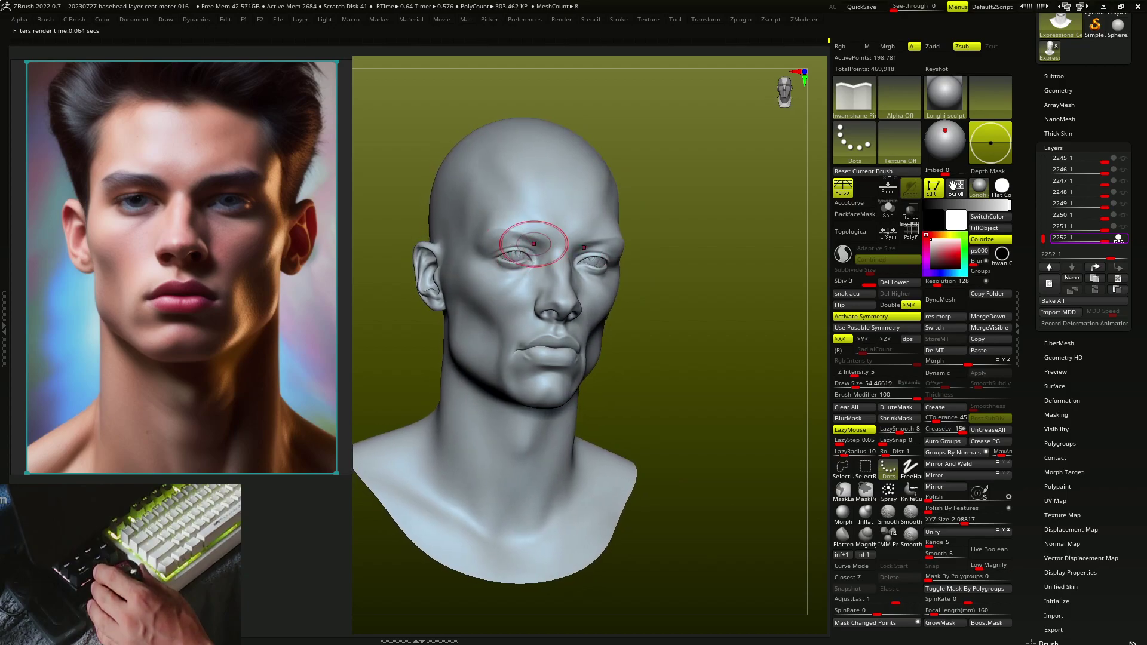
mouse_move(490, 276)
right_mouse_down()
mouse_move(549, 297)
mouse_move(525, 332)
mouse_move(531, 358)
mouse_move(551, 371)
right_mouse_up()
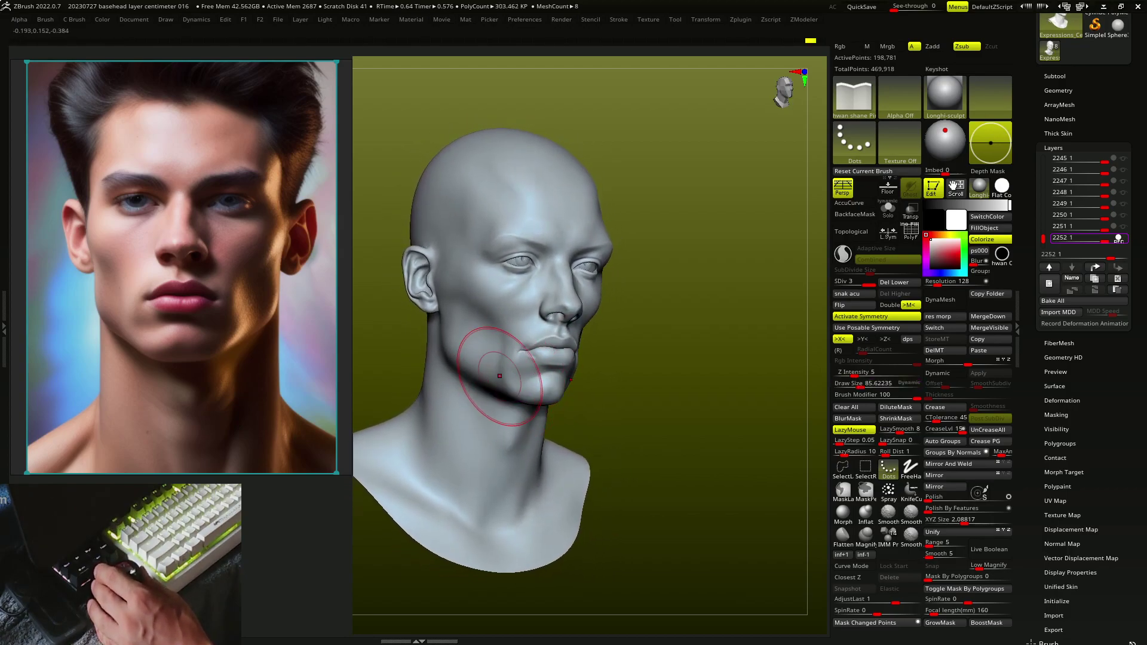
mouse_move(488, 380)
right_mouse_down()
mouse_move(467, 294)
mouse_move(692, 256)
mouse_move(669, 269)
mouse_move(717, 393)
right_mouse_up()
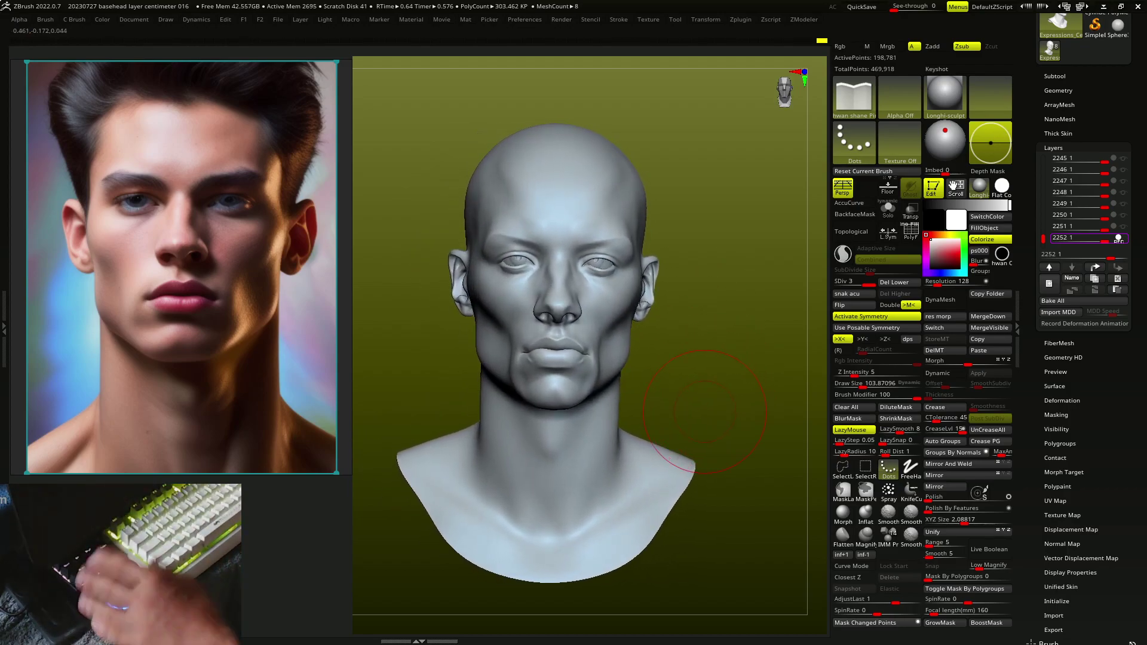
Produce a shadowed BPR render of the head and quick-save the project
key("shift+r")
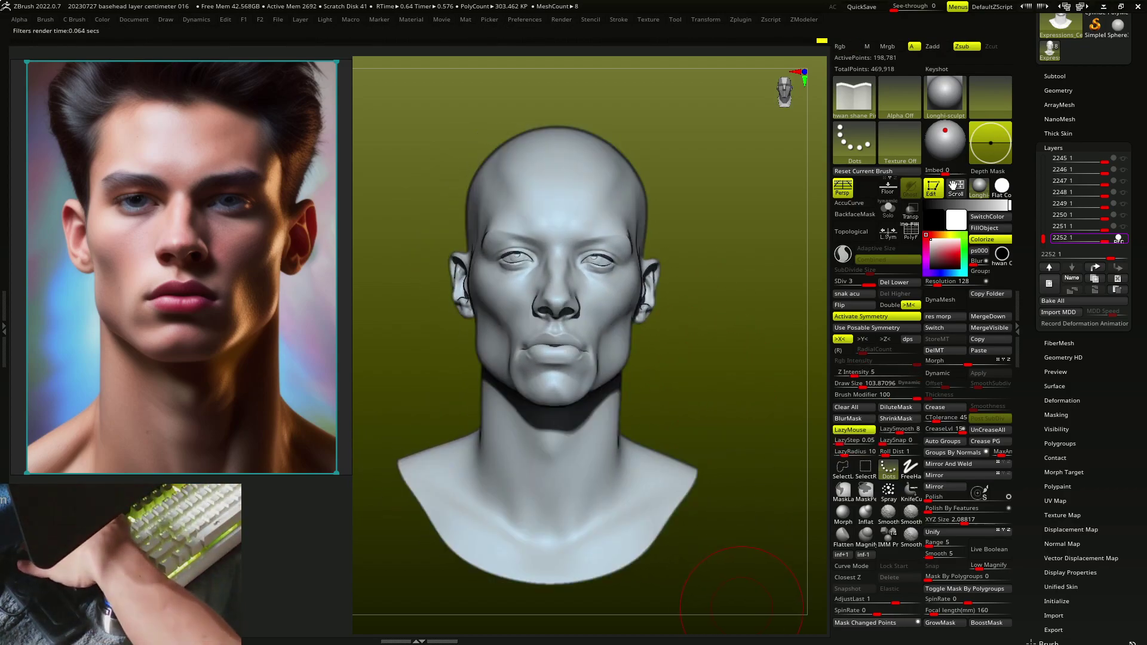
key("F1")
left_click_drag(428, 201, 674, 468)
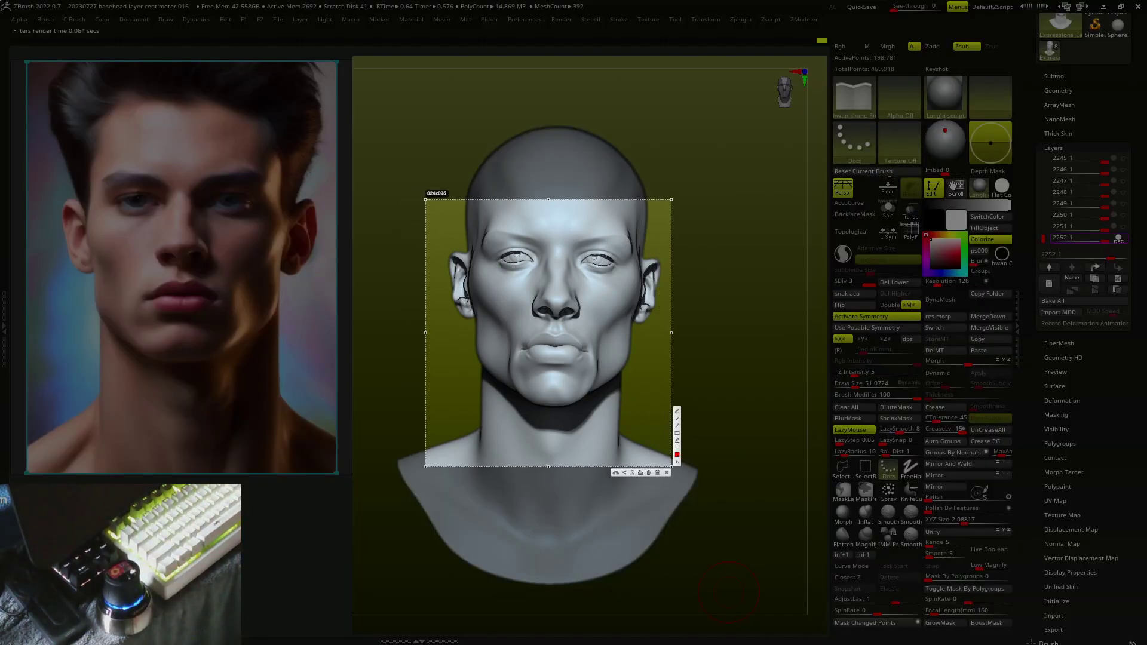
left_click(672, 476)
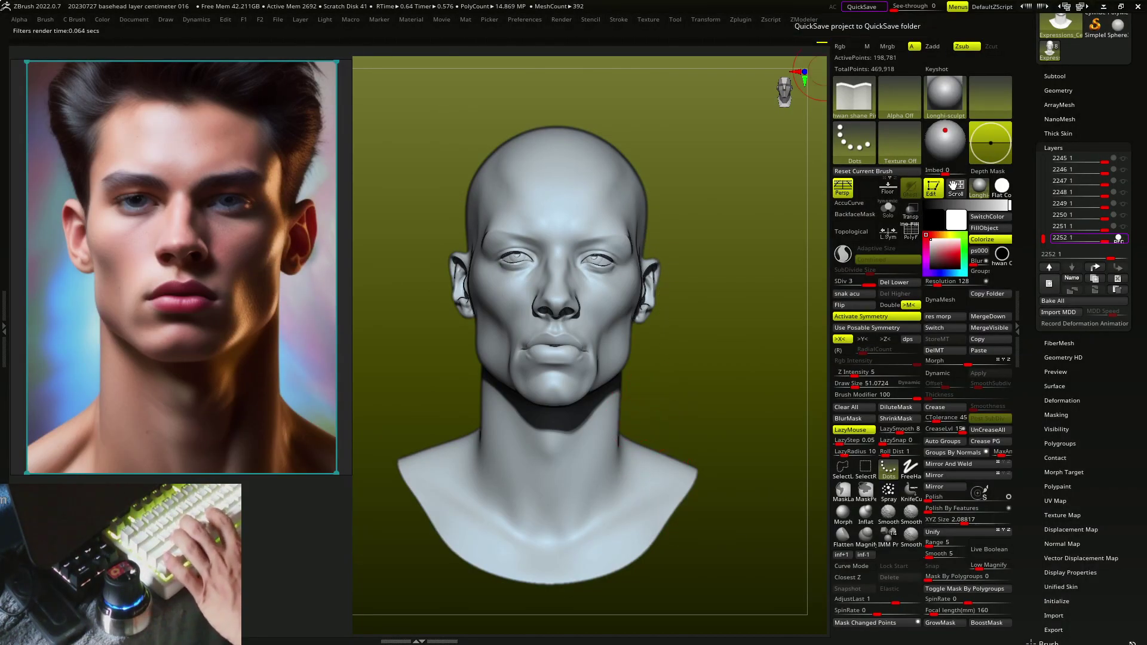